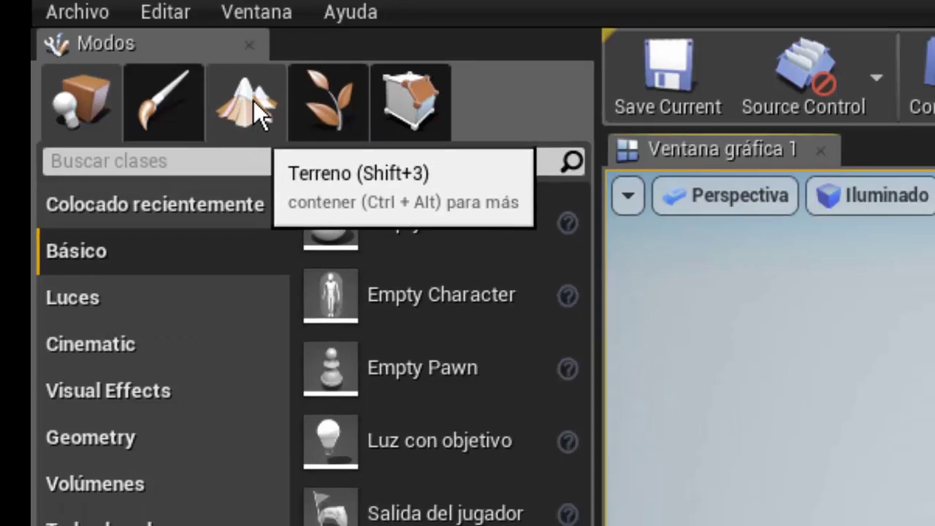
Enter Terreno (Landscape) mode and zoom toward the green 8×8-component preview grid
click(169, 67)
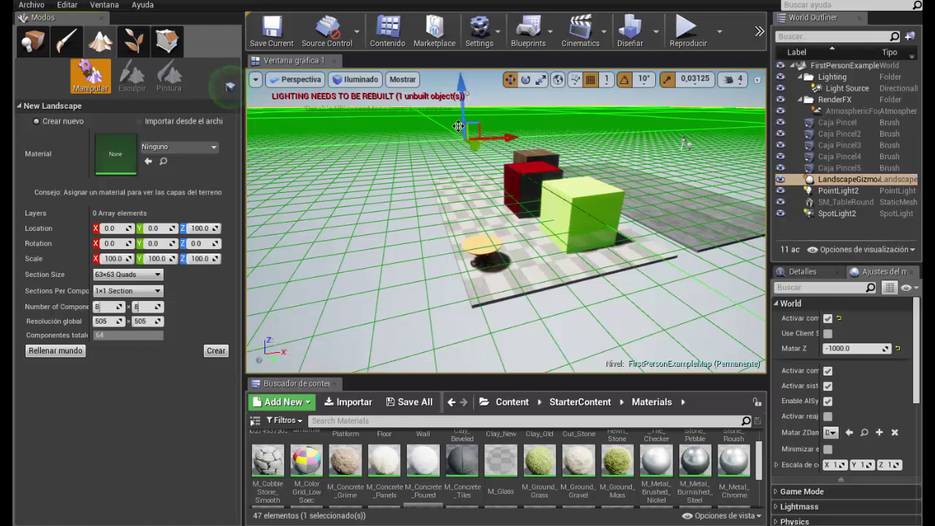
scroll(415, 222, down, 3)
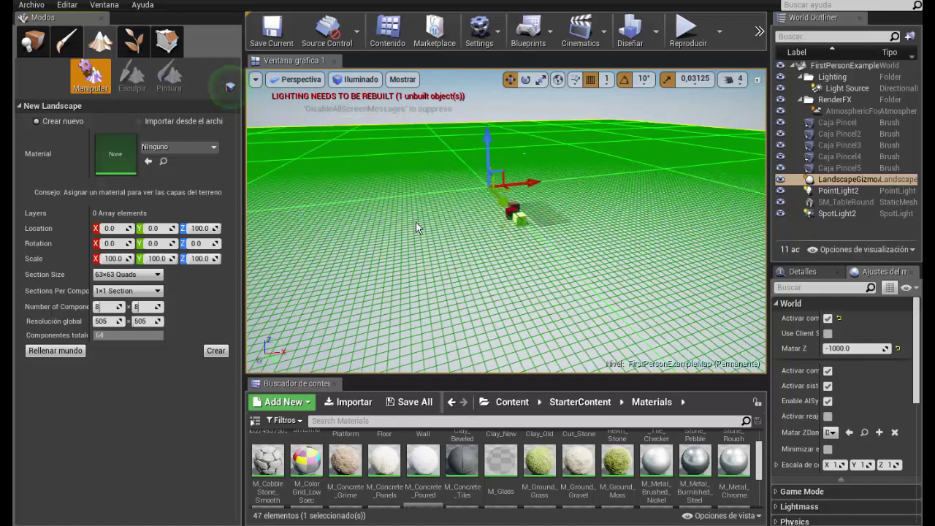
scroll(416, 222, down, 3)
scroll(416, 222, down, 3)
scroll(511, 212, up, 3)
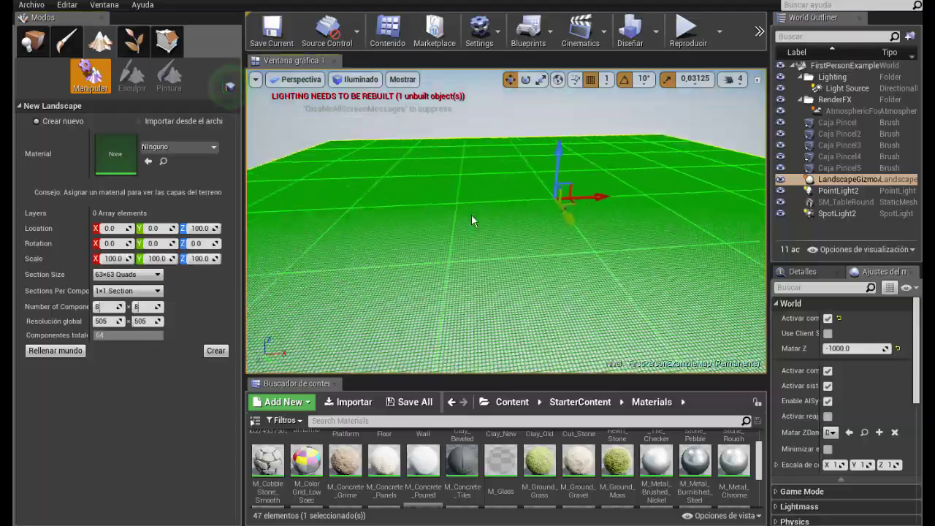
scroll(423, 217, up, 3)
scroll(350, 219, up, 3)
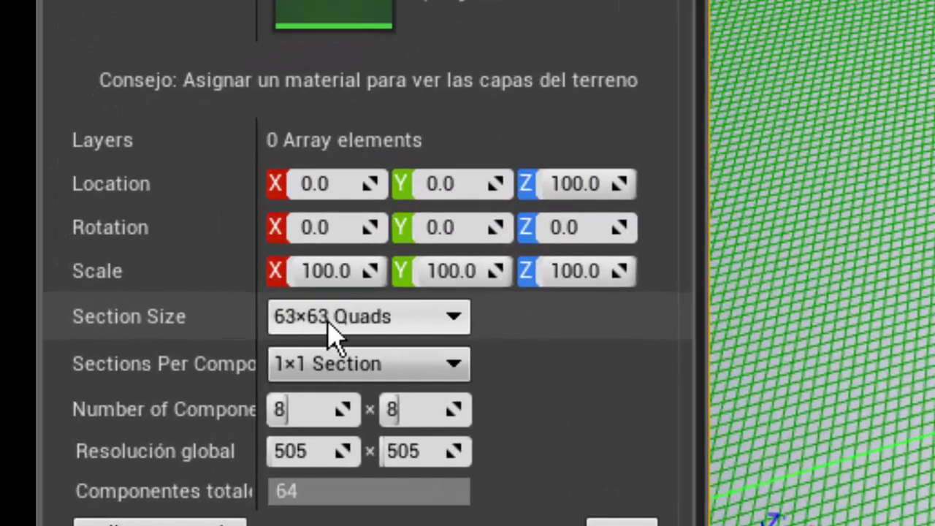
Set the landscape section size to 7×7 quads and its Z location to 0
click(330, 335)
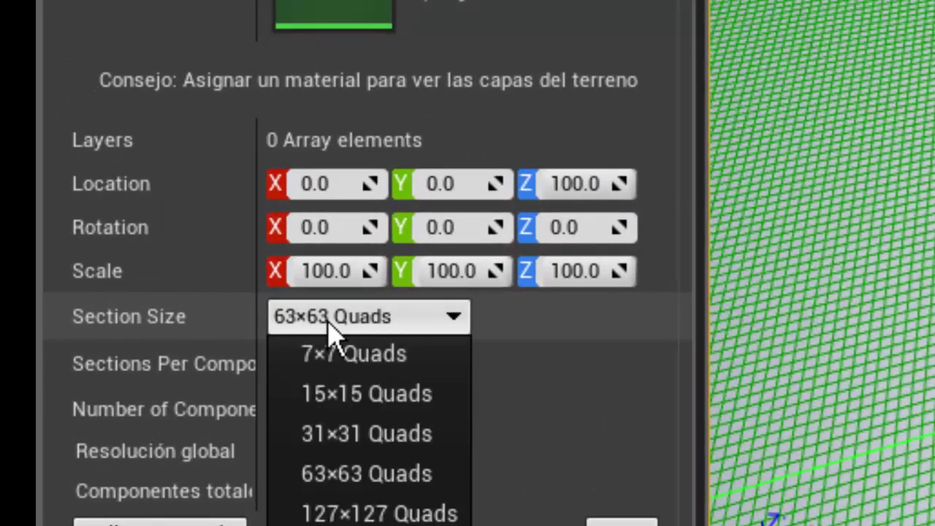
click(381, 356)
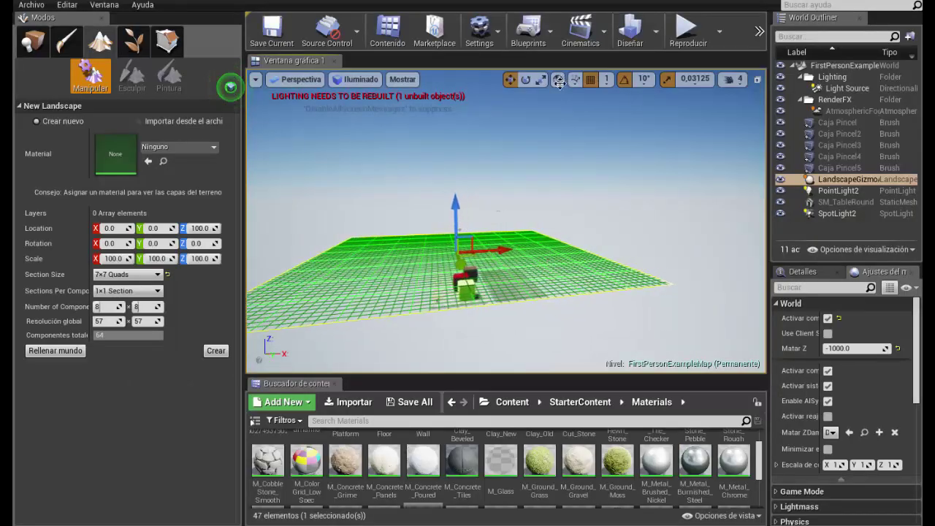
mouse_move(538, 117)
mouse_down()
mouse_move(494, 94)
mouse_move(433, 115)
mouse_move(380, 205)
mouse_up()
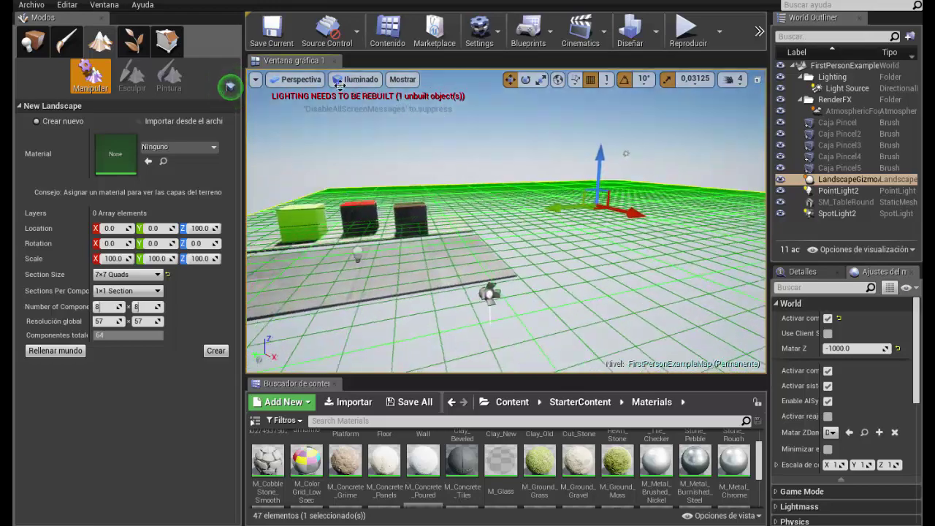
click(198, 227)
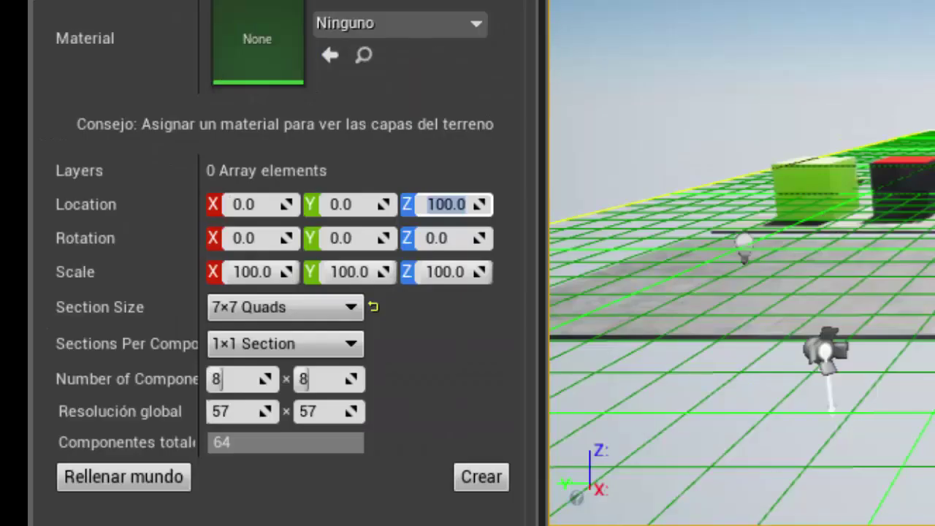
text(0)
key(Return)
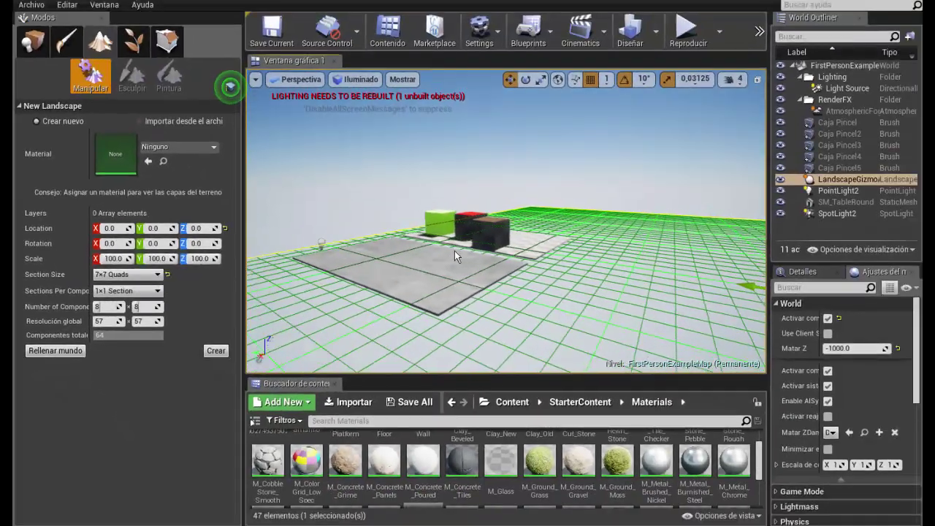
Change the section size to 31×31 quads, giving 249×249 overall resolution
mouse_move(600, 257)
mouse_down()
mouse_move(298, 283)
mouse_move(557, 252)
mouse_up()
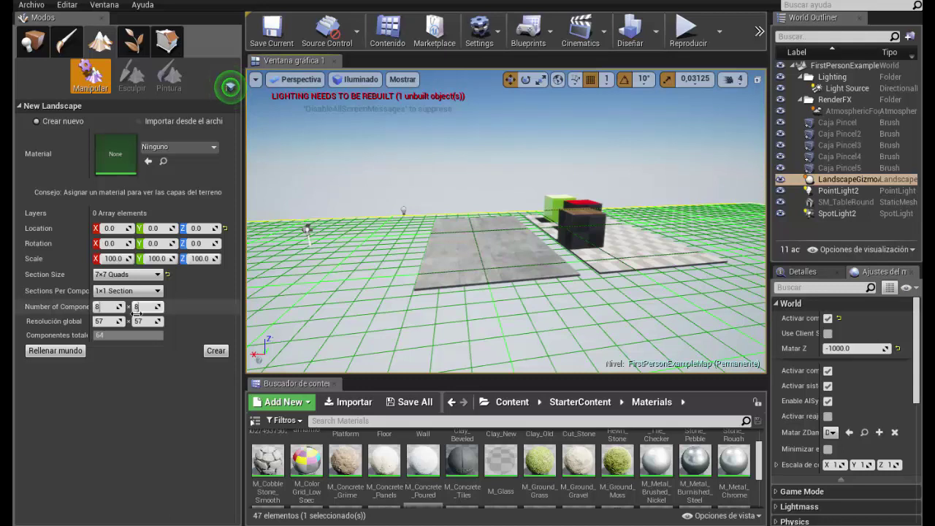
click(134, 275)
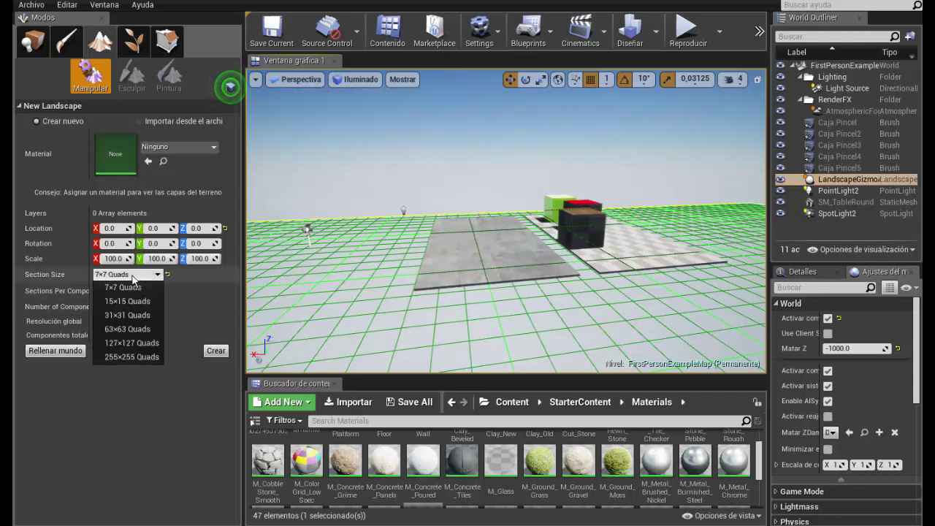
click(121, 315)
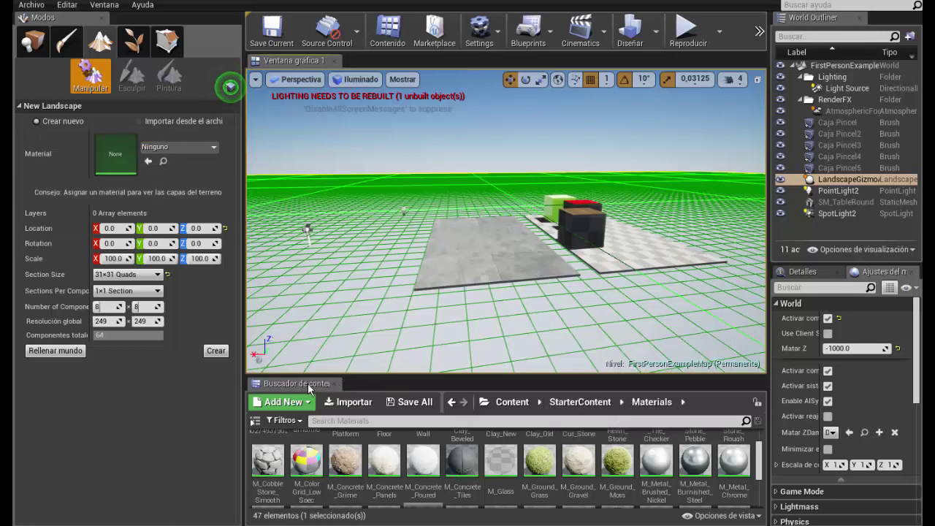
click(349, 420)
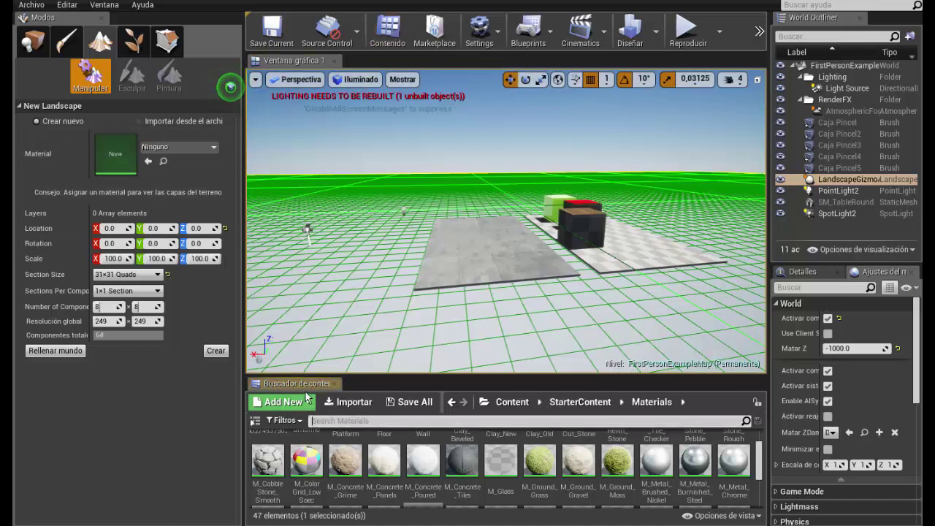
Assign M_Ground_Grass as the landscape material and create the landscape with Crear
drag(441, 375, 441, 331)
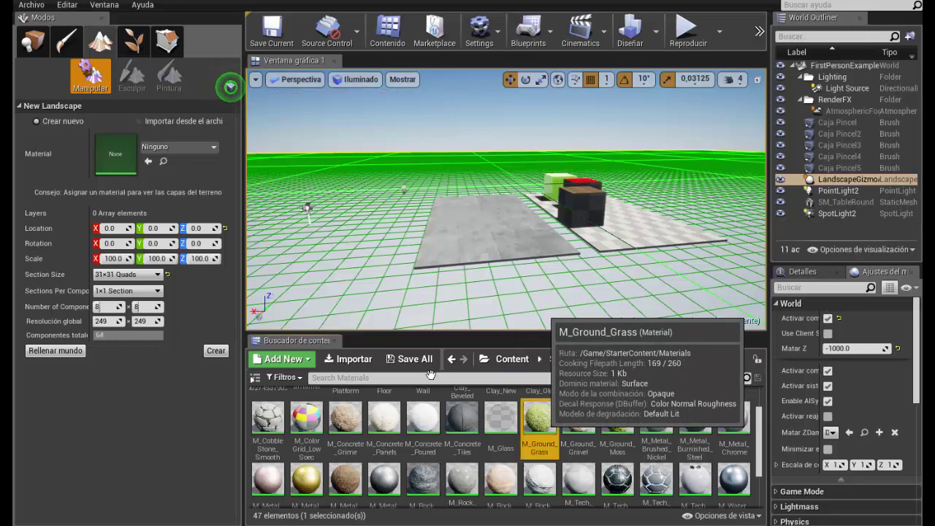
drag(541, 419, 128, 152)
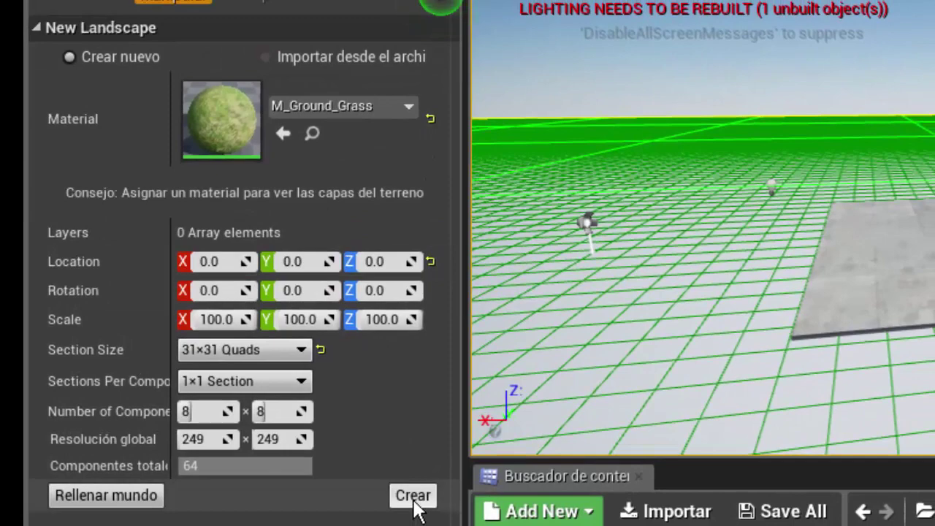
click(414, 501)
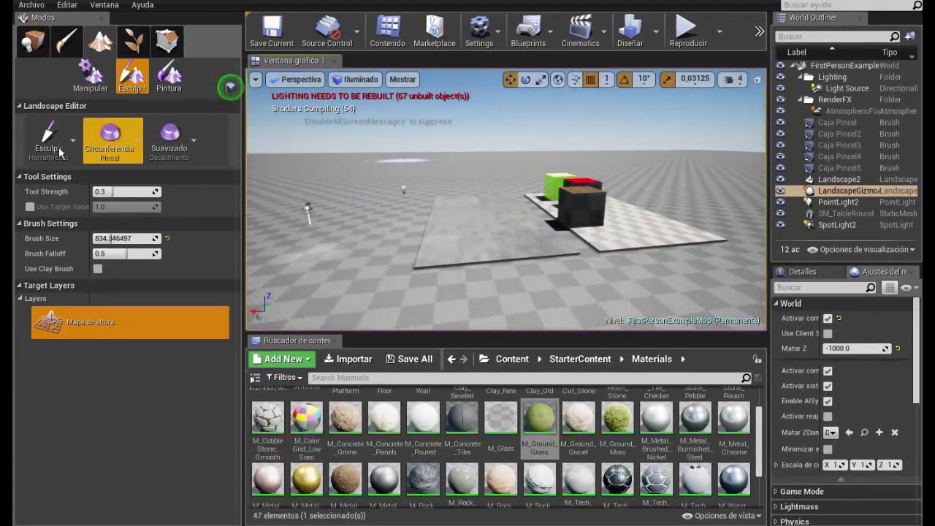
Sculpt a raised bump into the grass terrain and orbit around to inspect it
mouse_move(457, 215)
right_down()
mouse_move(577, 275)
mouse_move(581, 258)
right_up()
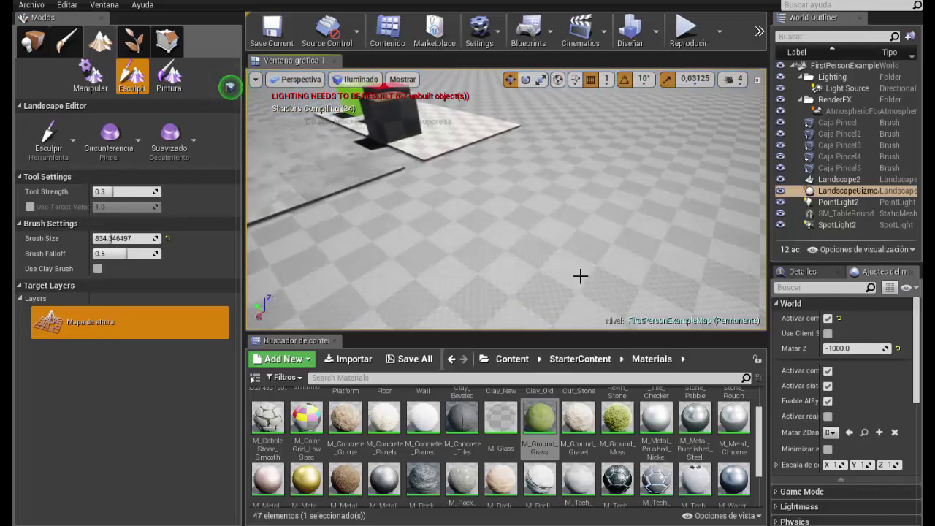
click(581, 258)
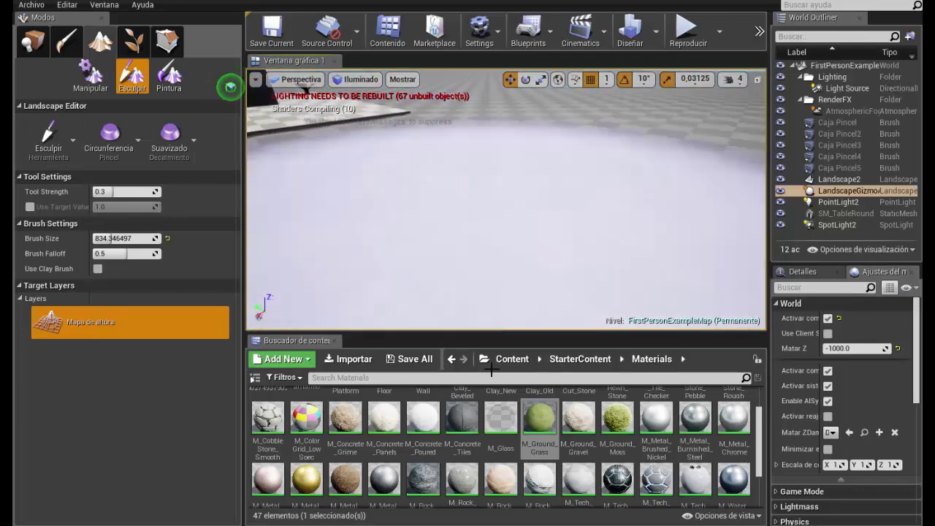
drag(532, 194, 500, 182)
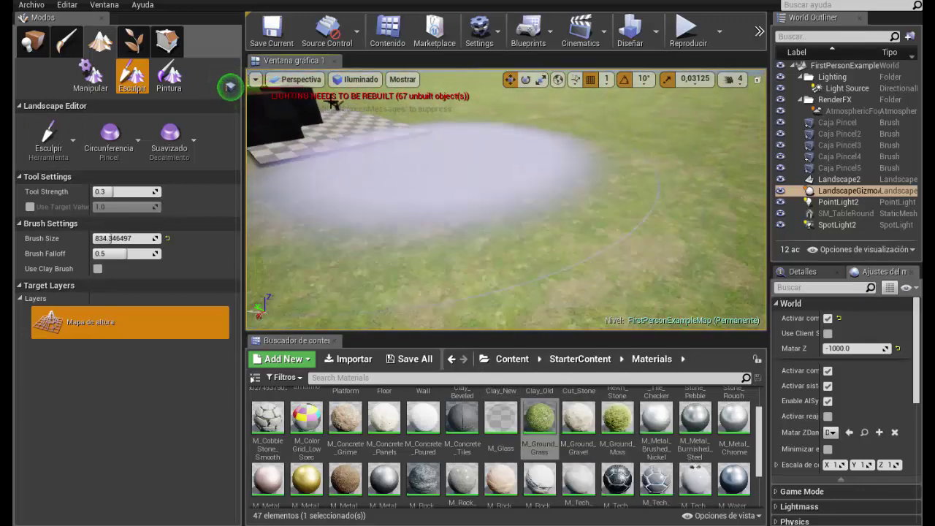
right_drag(501, 182, 358, 167)
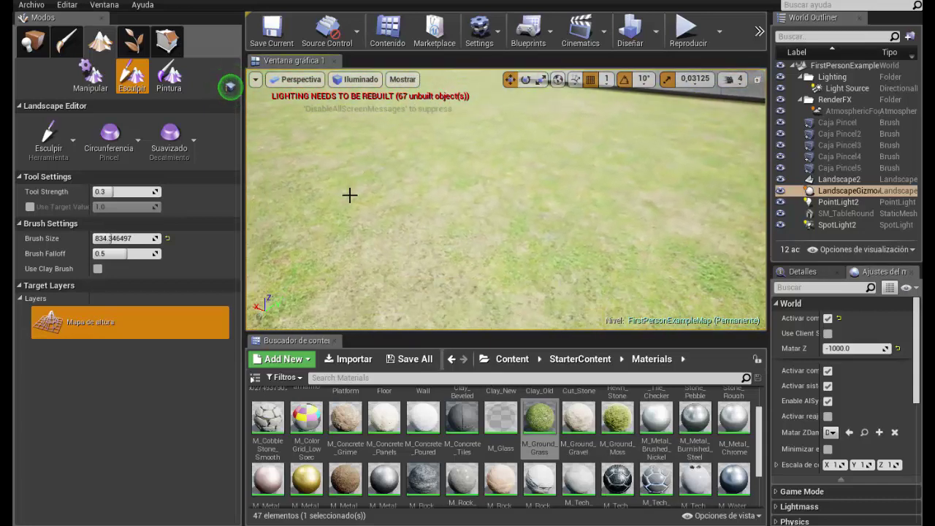
right_drag(358, 167, 531, 217)
right_drag(515, 179, 443, 192)
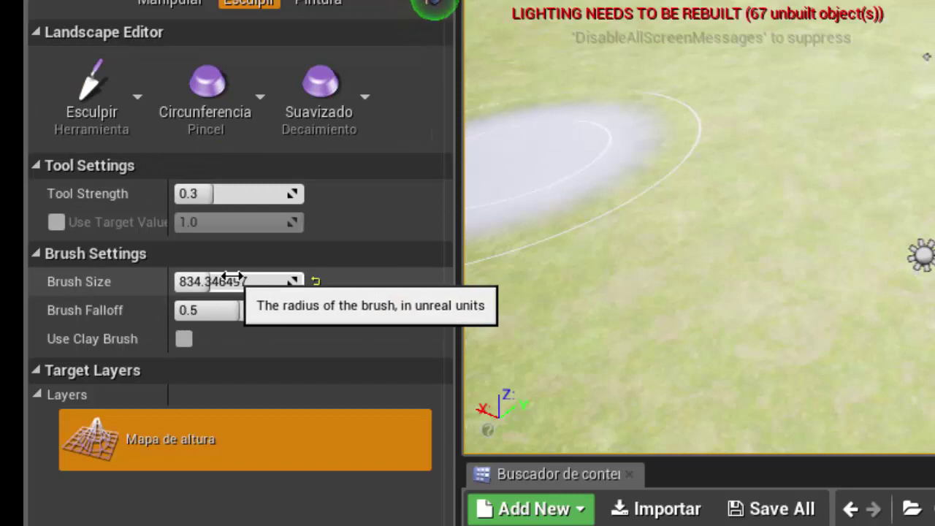
Change Brush Size to 500 in Brush Settings and show the Esculpir tool list
drag(230, 281, 183, 283)
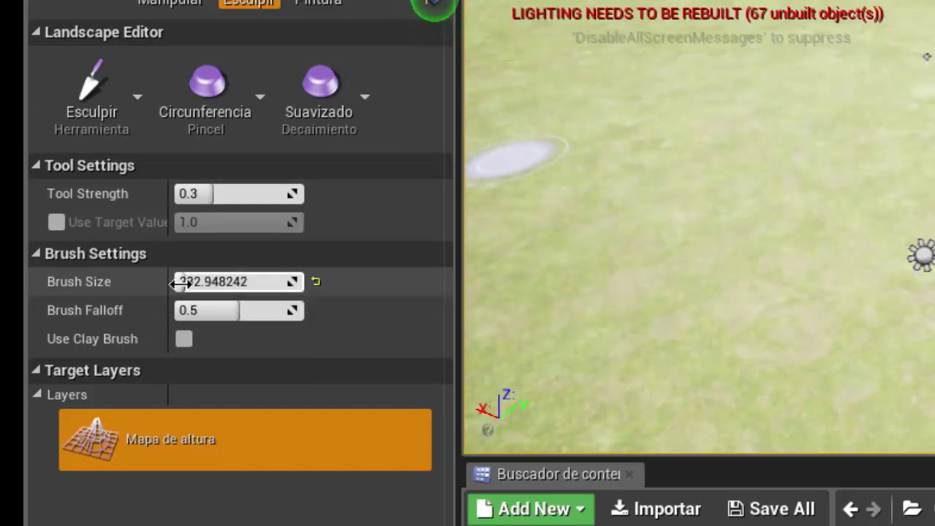
click(239, 283)
text(500)
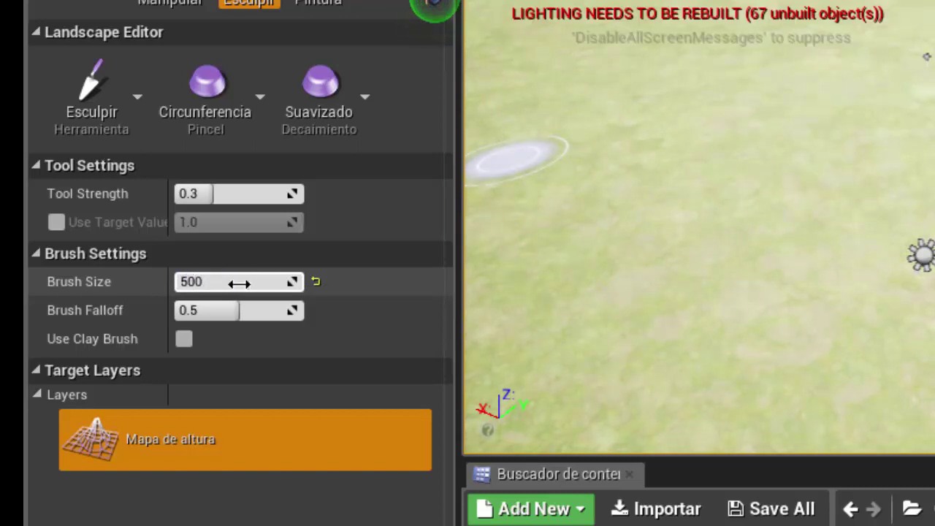
key(Return)
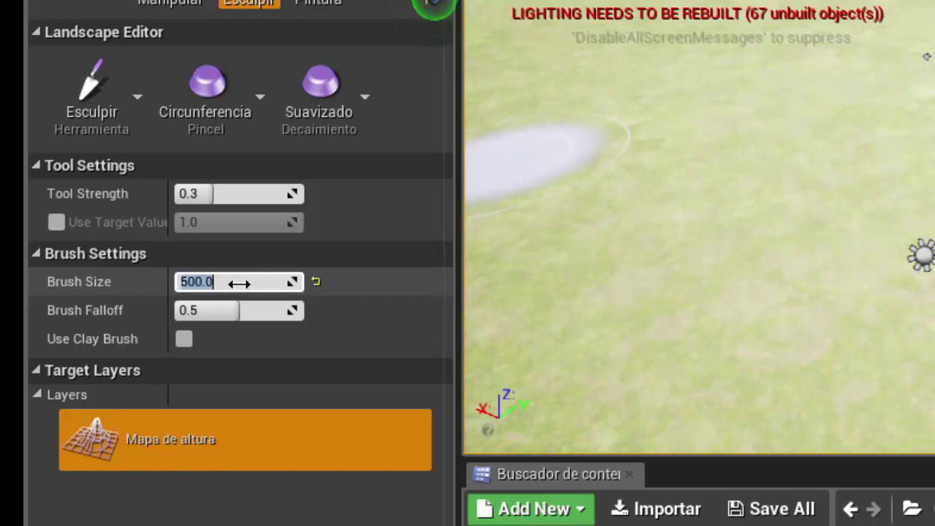
click(125, 99)
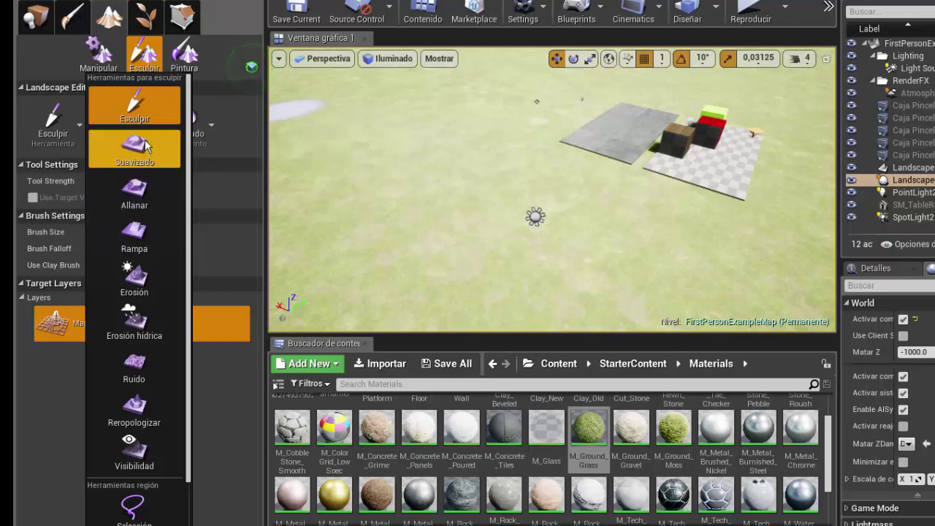
Keep Esculpir and raise a broad hill with more terrain beside it
click(138, 102)
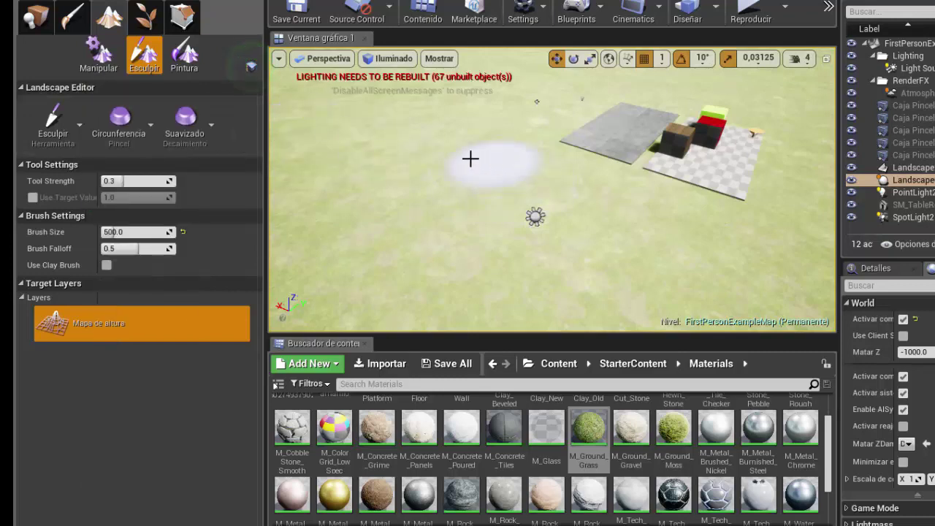
drag(434, 154, 513, 118)
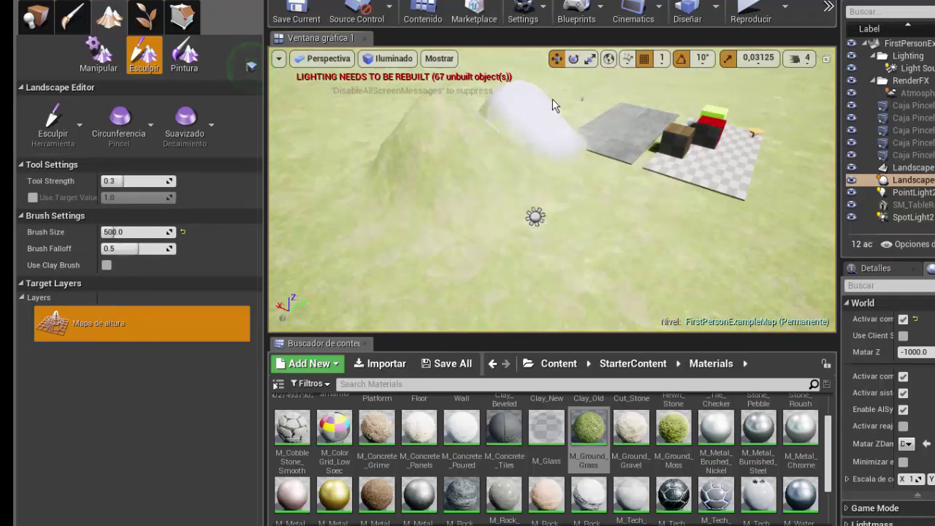
mouse_move(558, 97)
mouse_down()
mouse_move(411, 205)
mouse_move(363, 157)
mouse_up()
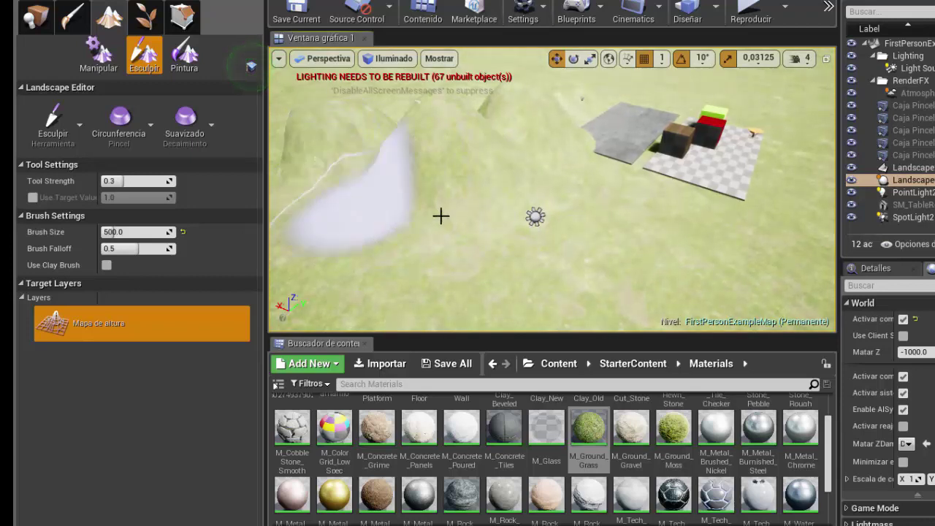
drag(318, 109, 423, 152)
scroll(430, 153, down, 5)
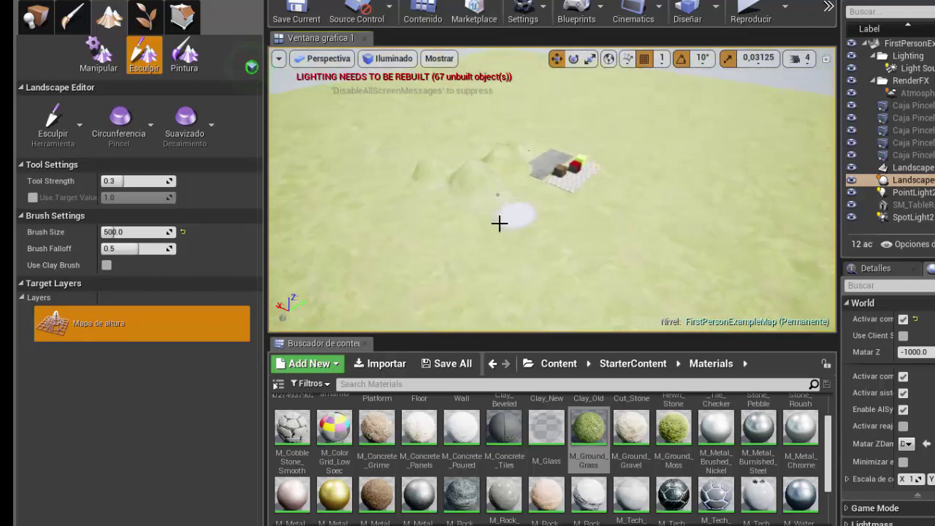
Try Suavizado, then return to Esculpir and raise a hill beside the block platform
click(78, 127)
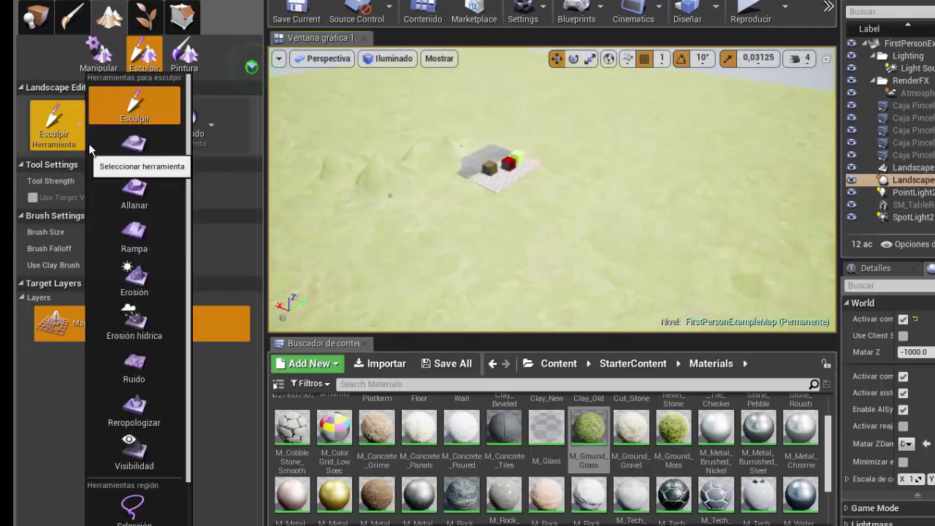
click(122, 150)
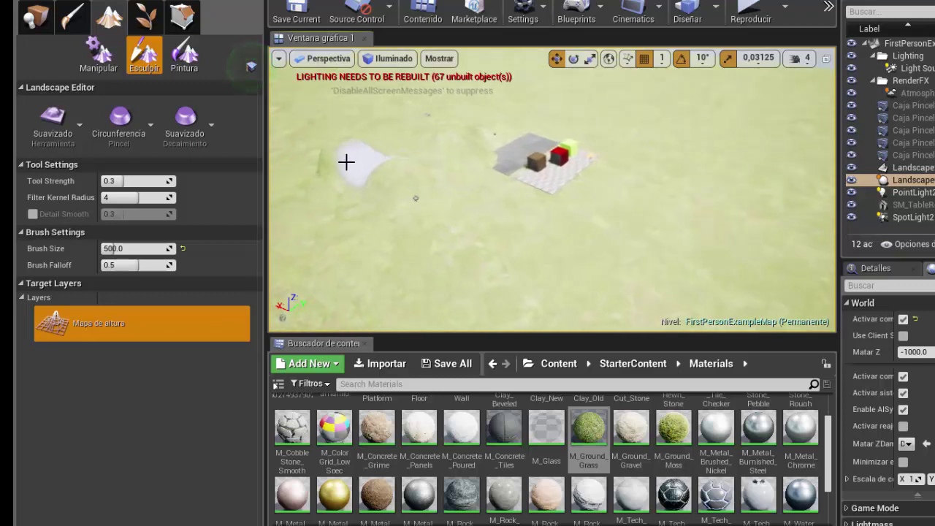
click(74, 132)
click(119, 113)
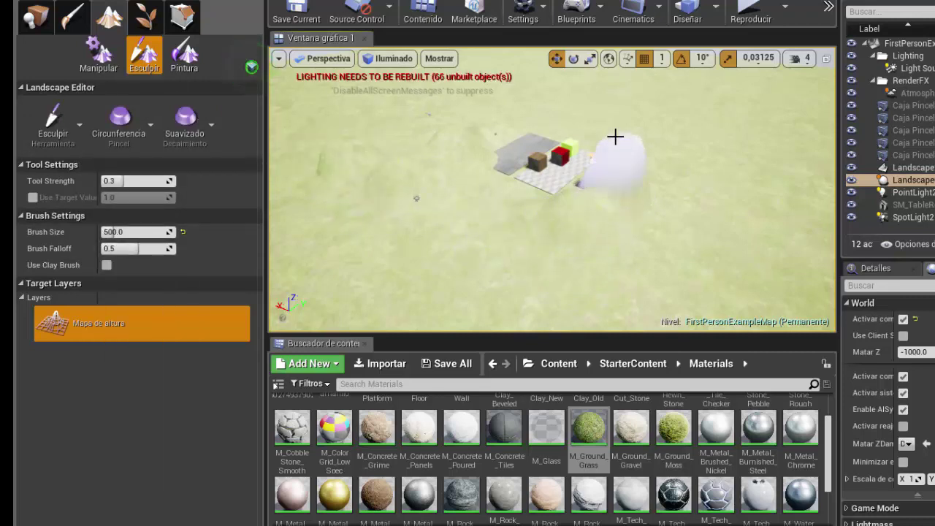
drag(634, 128, 658, 145)
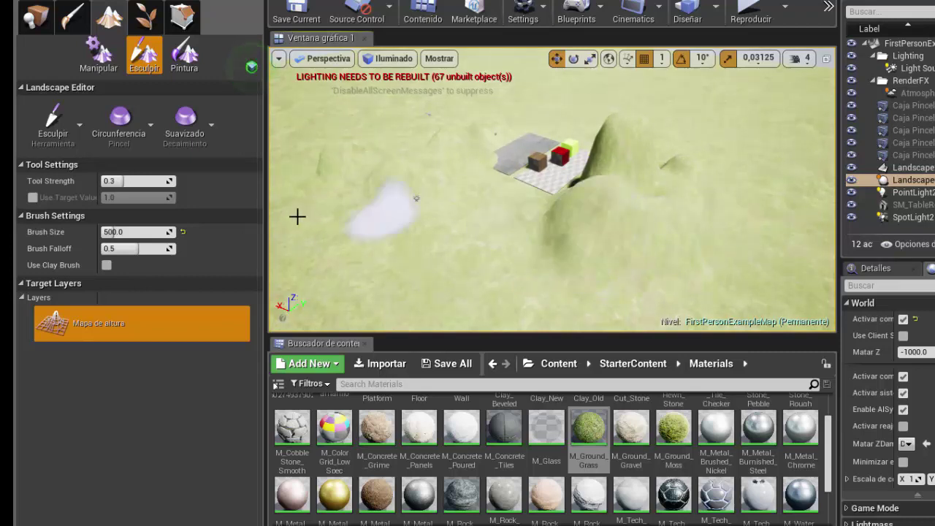
click(75, 132)
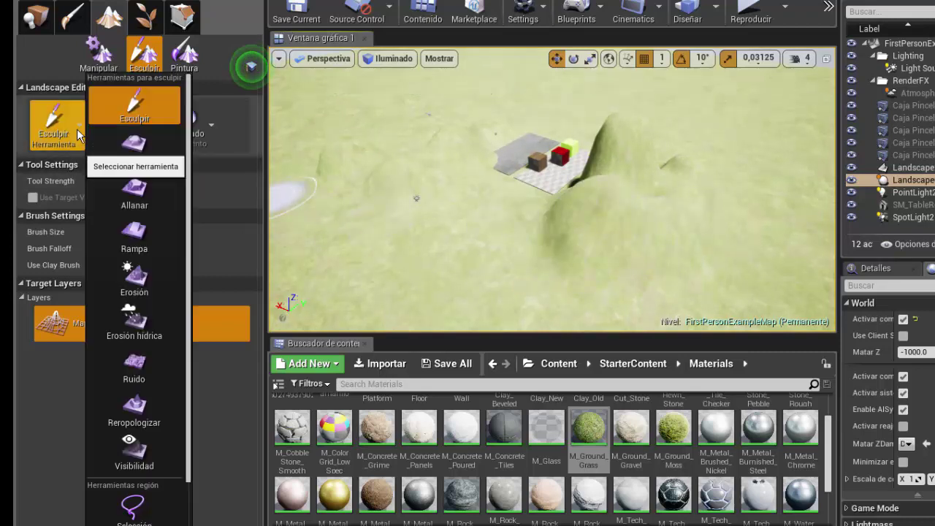
Flatten terrain near the hills with Allanar, then switch to Rampa (width 2000, falloff 0.4)
click(132, 196)
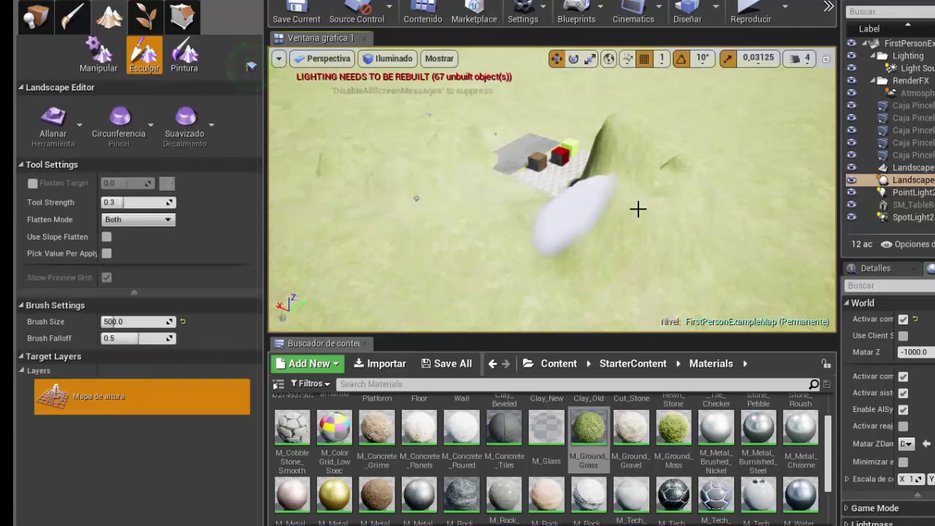
mouse_move(636, 206)
mouse_down()
mouse_move(565, 209)
mouse_move(639, 223)
mouse_up()
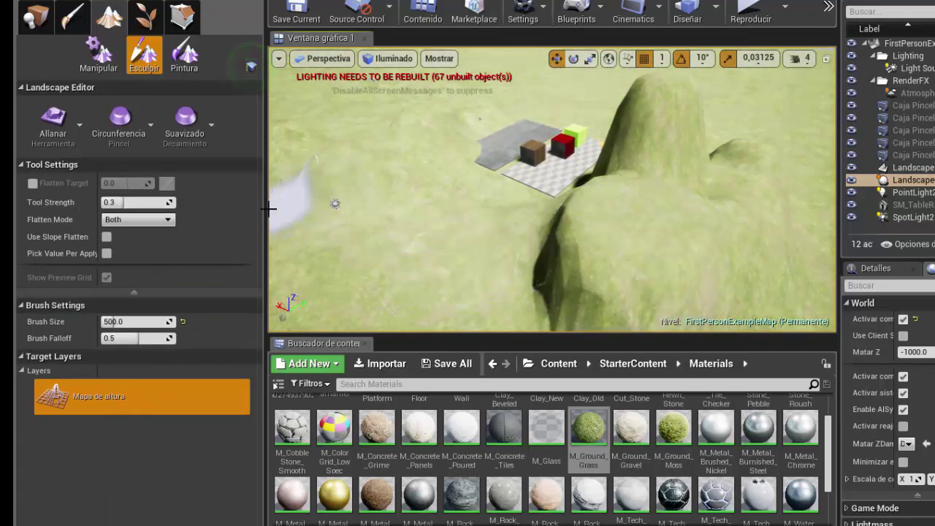
click(75, 130)
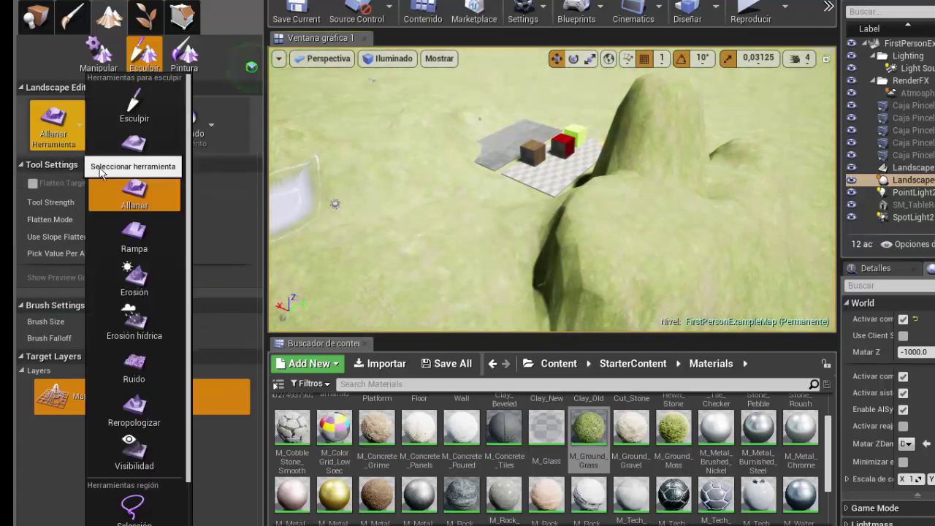
click(140, 240)
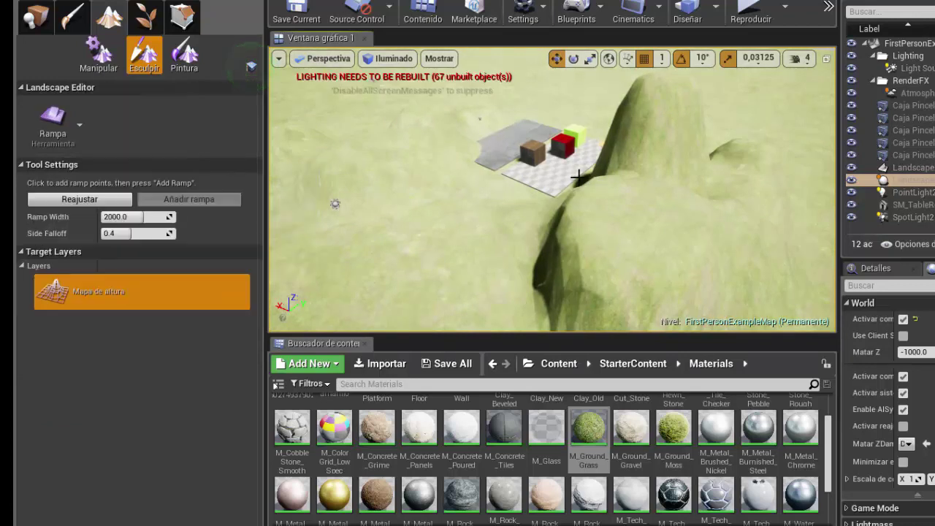
scroll(539, 187, down, 5)
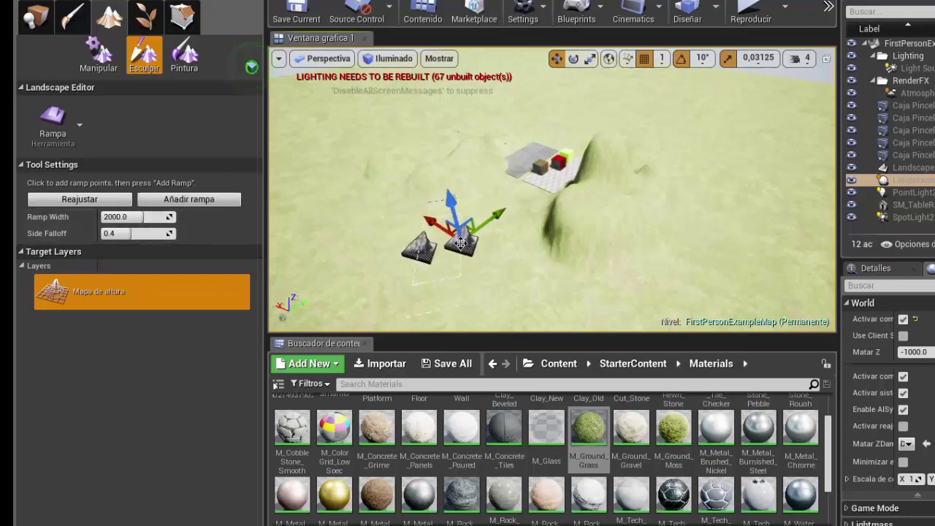
Drag one Rampa point up beside the block platform and frame both ramp points
drag(525, 222, 542, 223)
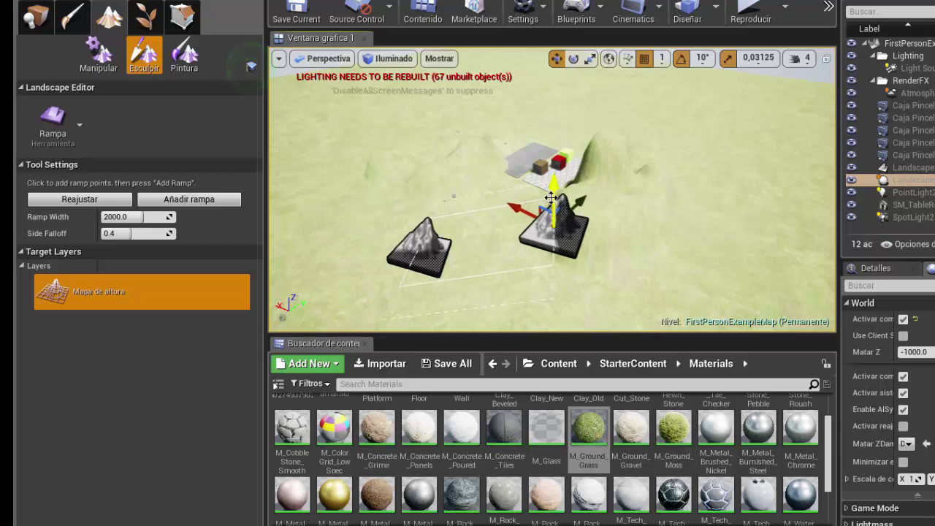
drag(550, 185, 544, 157)
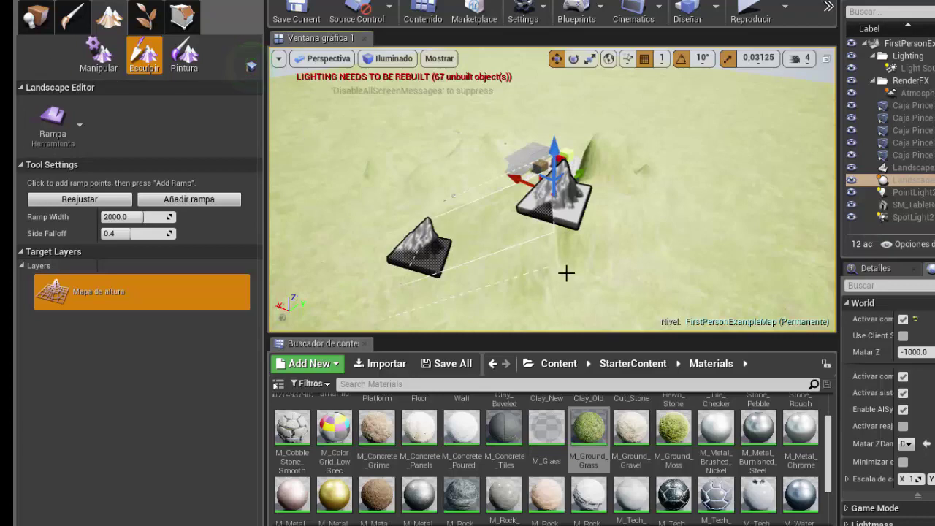
mouse_move(566, 273)
alt+mouse_down()
mouse_move(356, 299)
mouse_move(573, 283)
mouse_move(674, 326)
mouse_move(748, 217)
mouse_move(555, 241)
alt+mouse_up()
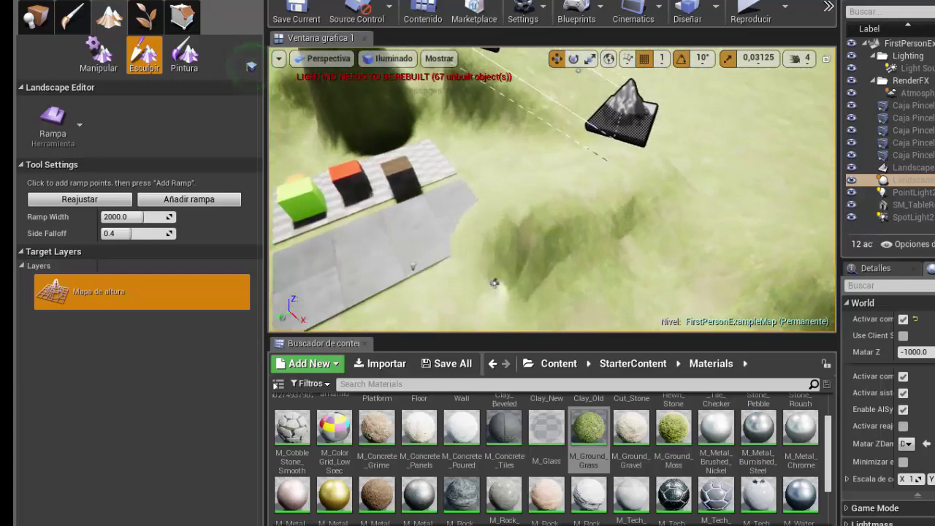
Switch to Place mode (Colocar) and dismiss the grey slab's context menu with Esc
alt+drag(555, 241, 614, 184)
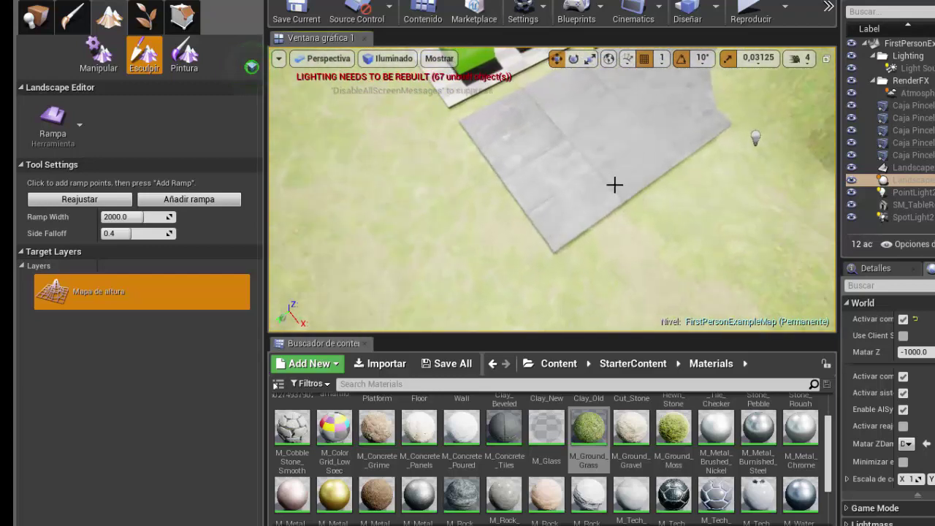
right_click(597, 179)
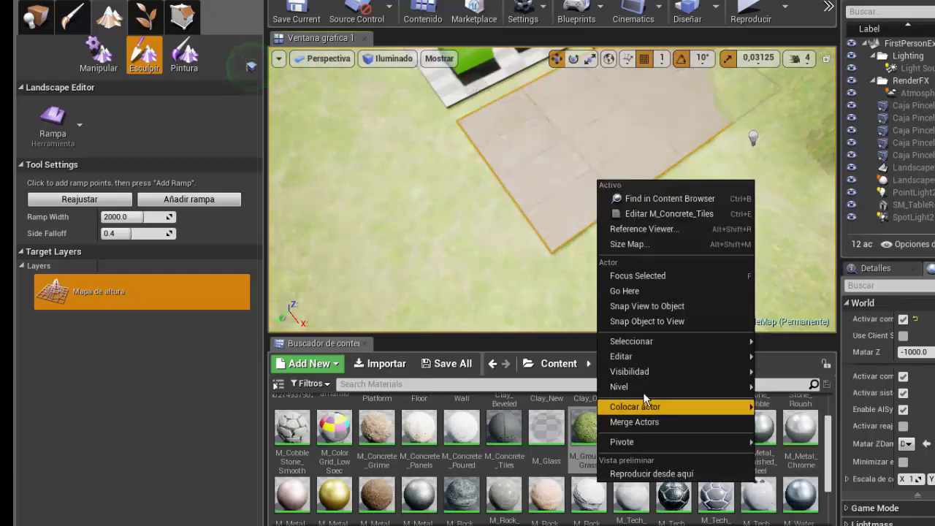
mouse_move(621, 356)
click(41, 22)
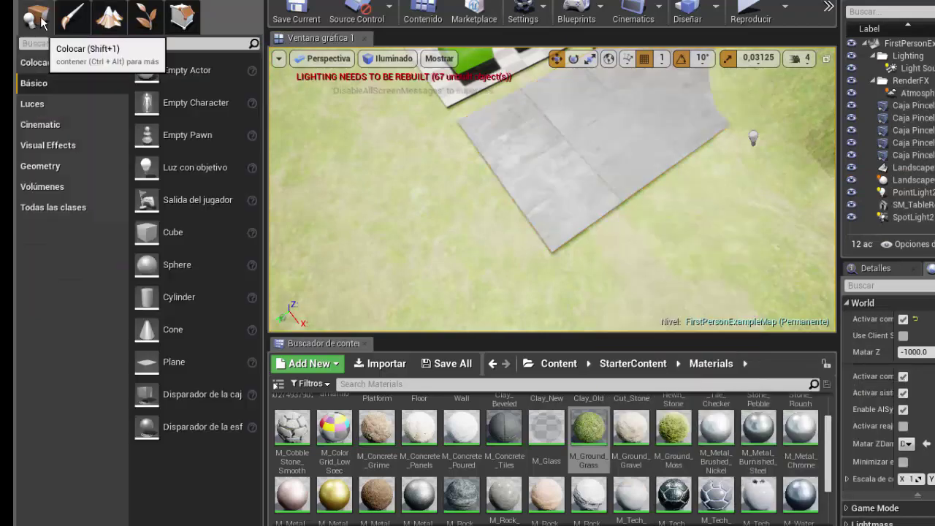
right_click(558, 233)
mouse_move(613, 460)
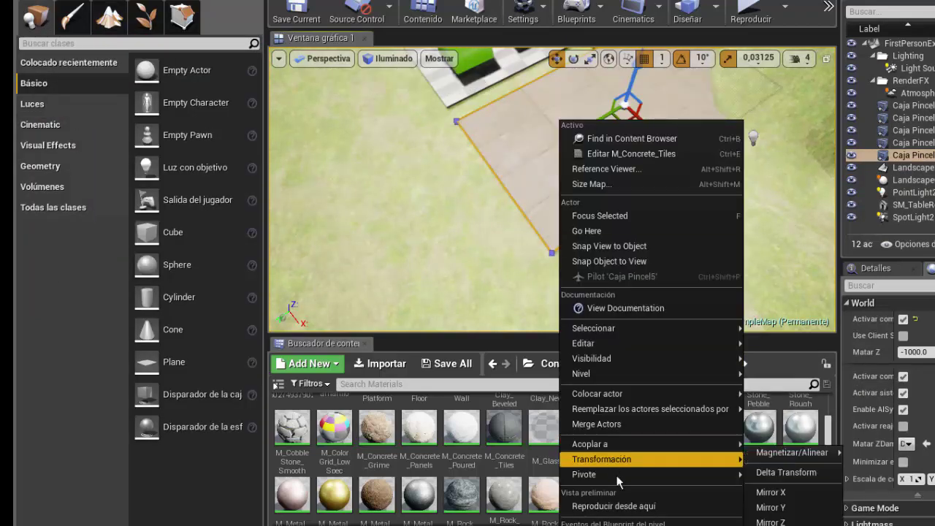
key(Escape)
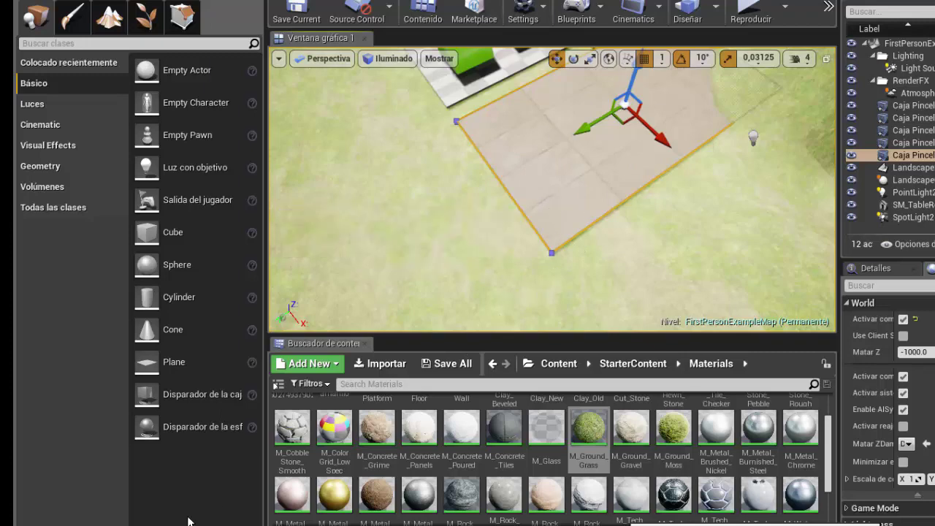
Play the level with Alt+P, fire a shot and walk forward across the grassy hills
key(alt+p)
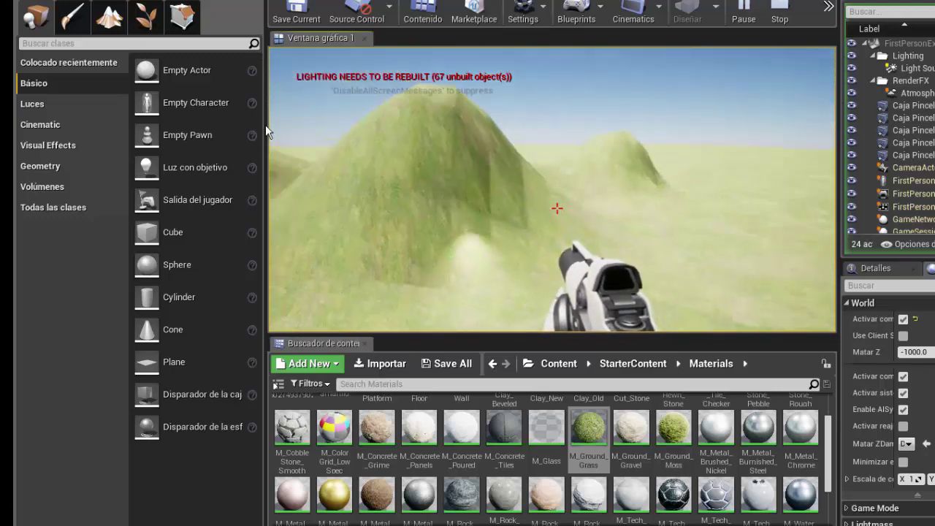
click(269, 121)
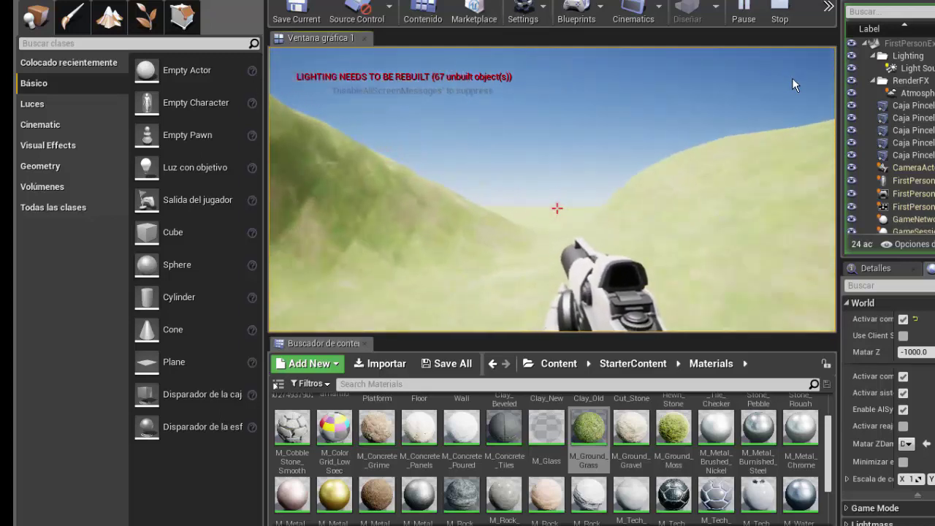
key(w)
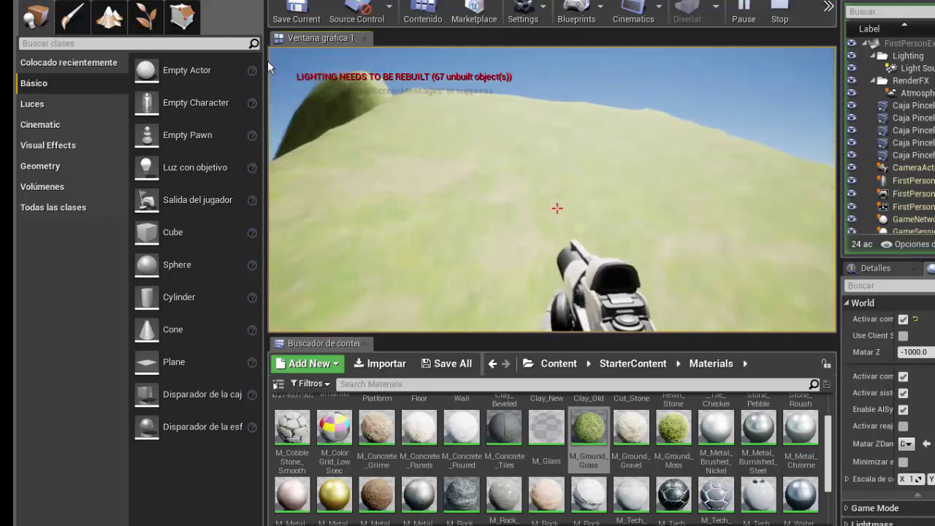
key(w)
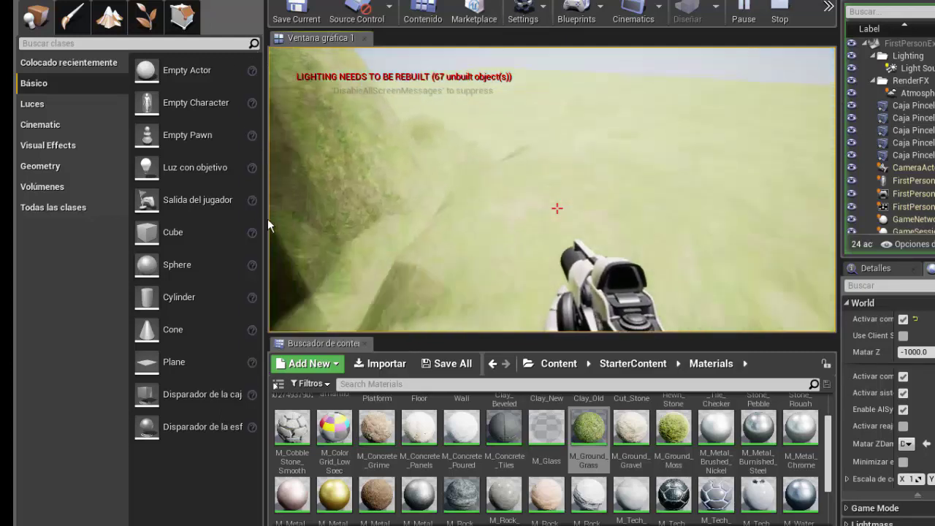
key(w)
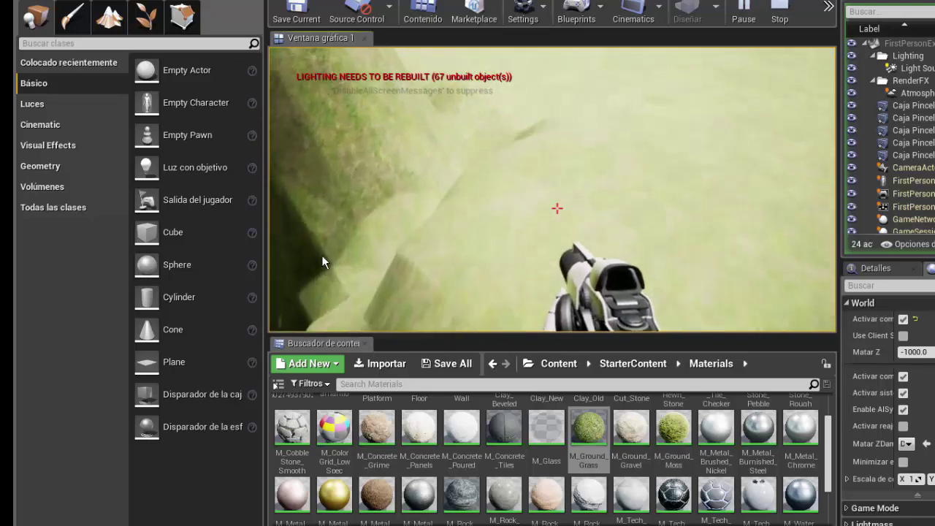
Walk across the grass, onto the checkered platform and past the dark cubes
key(w)
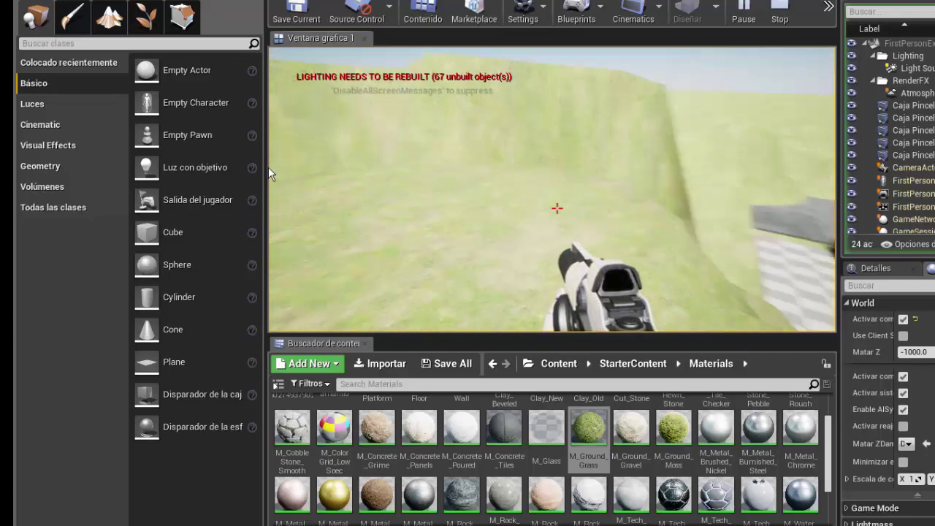
key(w)
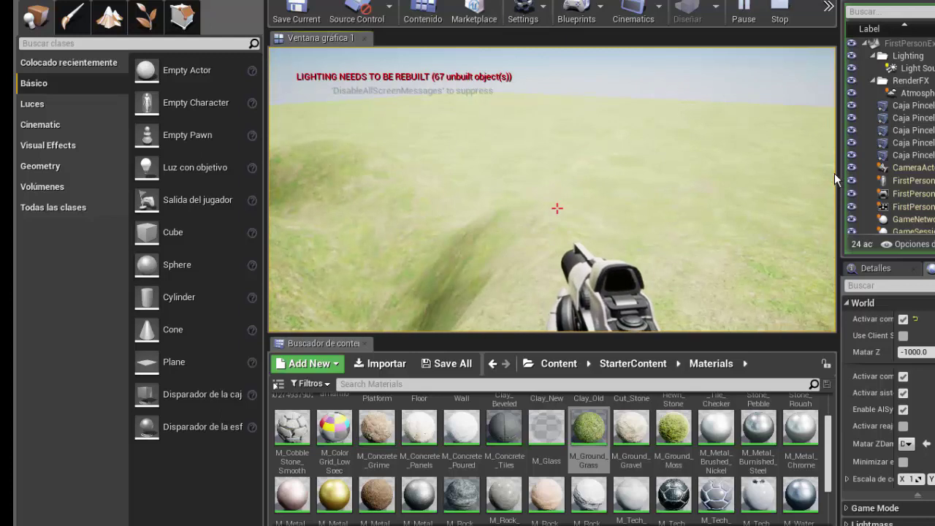
key(w)
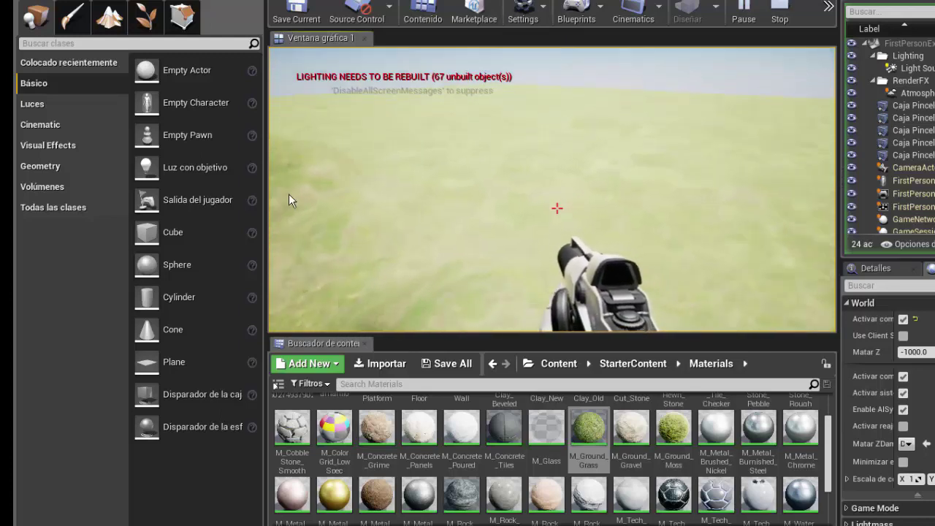
key(w)
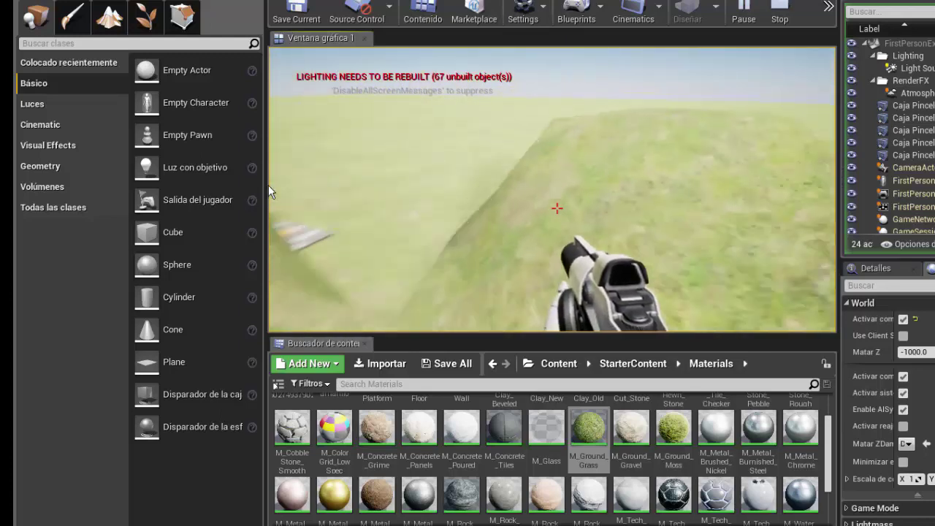
key(w)
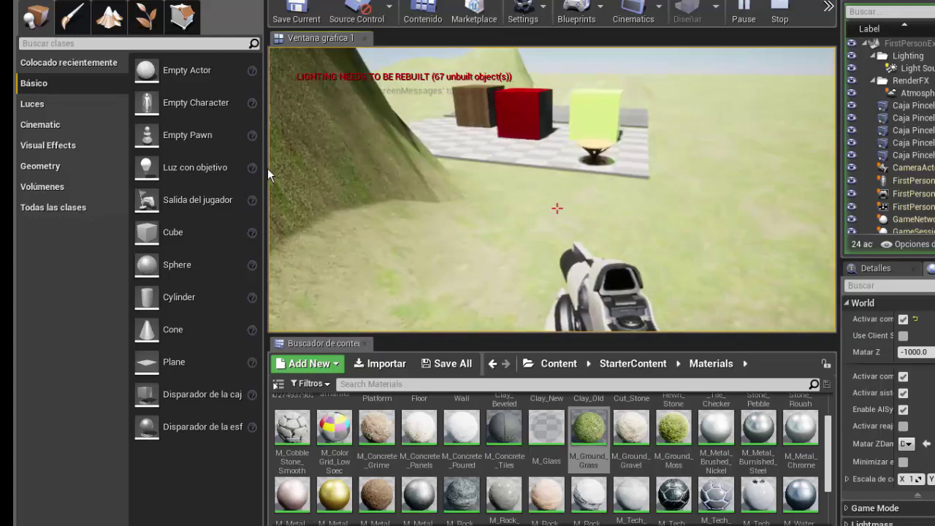
key(w)
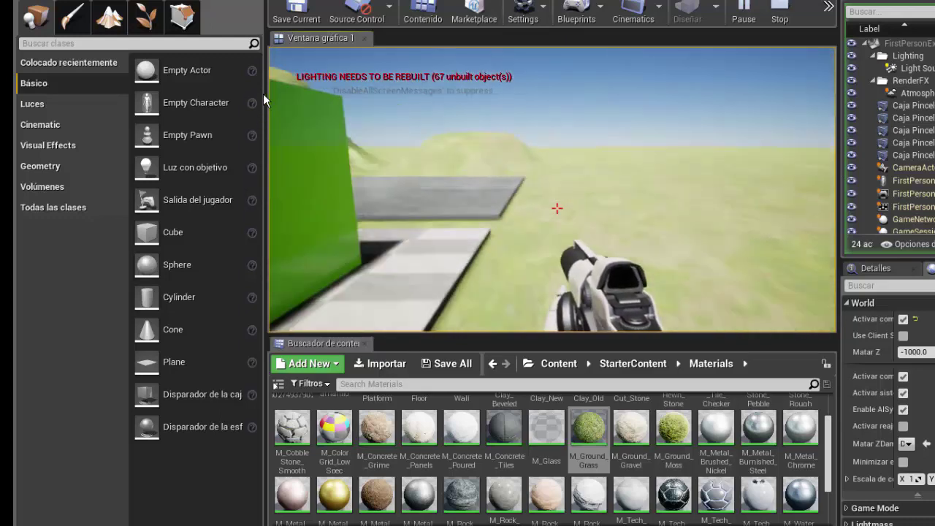
key(w)
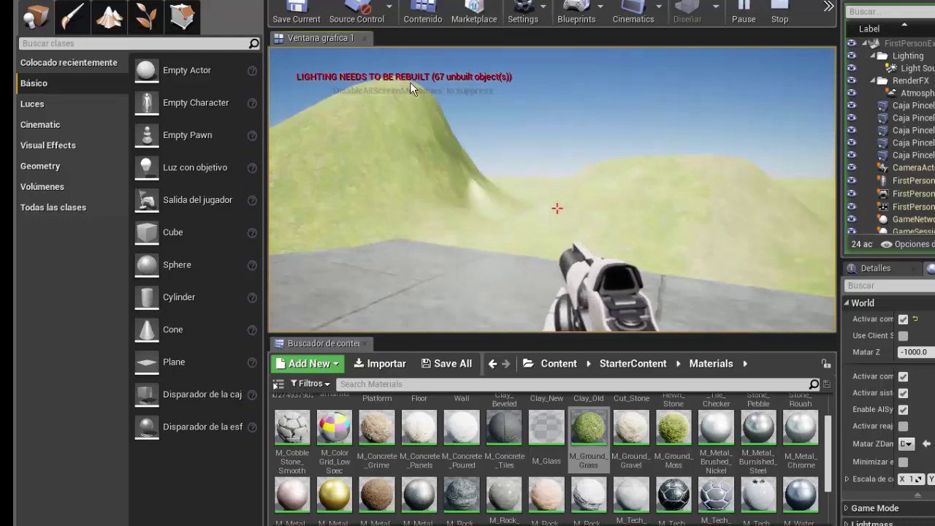
key(w)
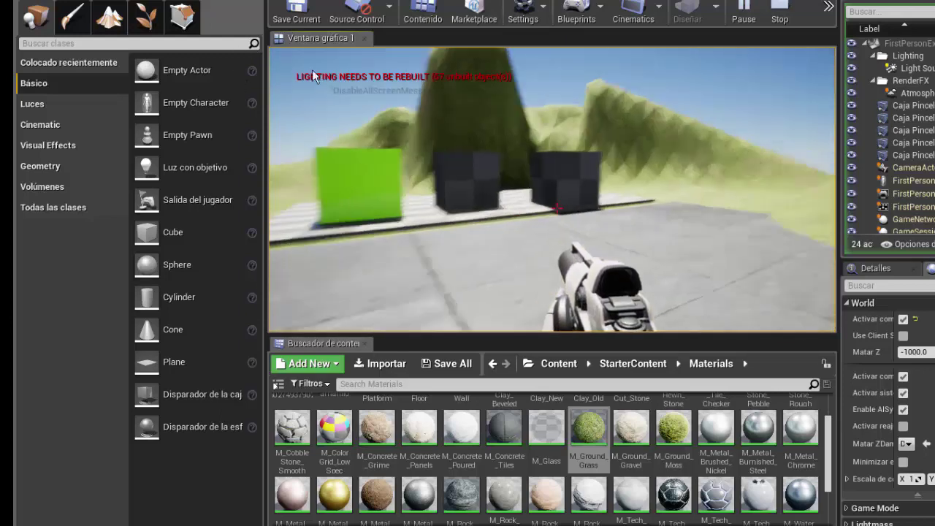
key(w)
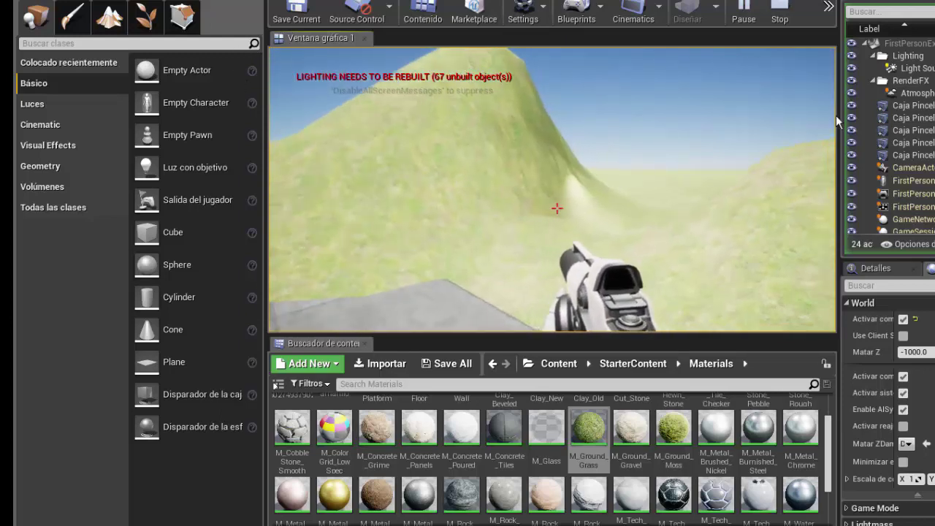
key(w)
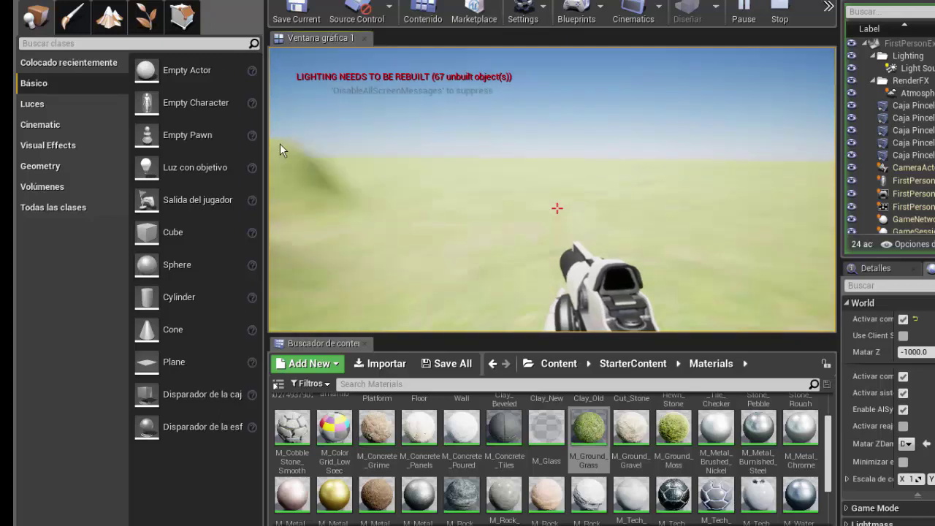
key(w)
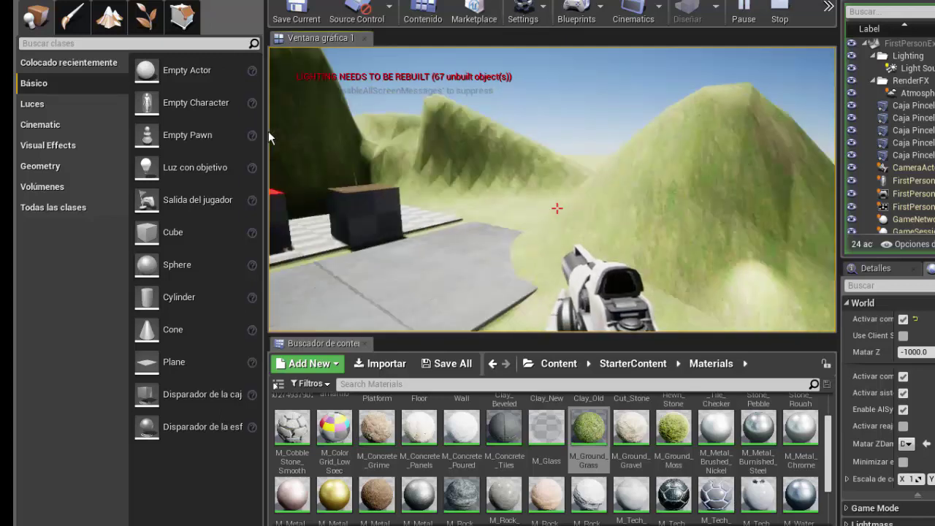
key(w)
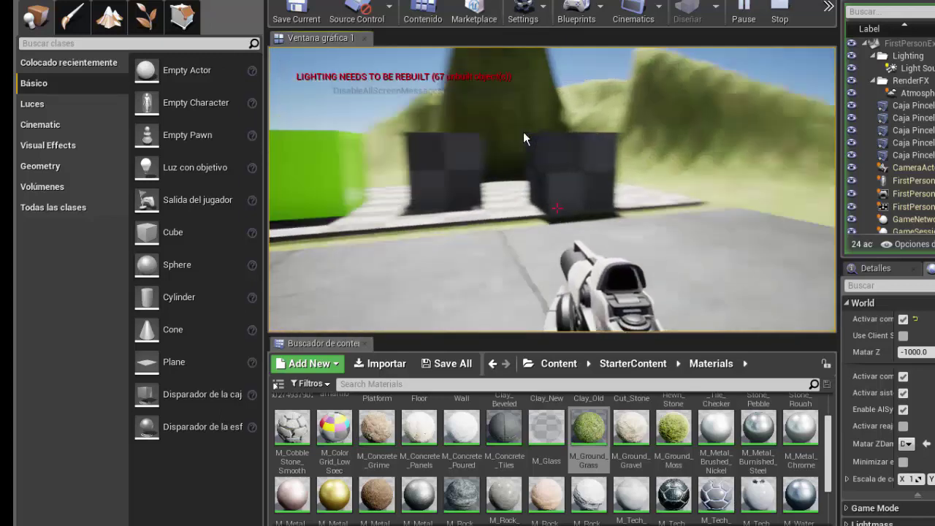
key(w)
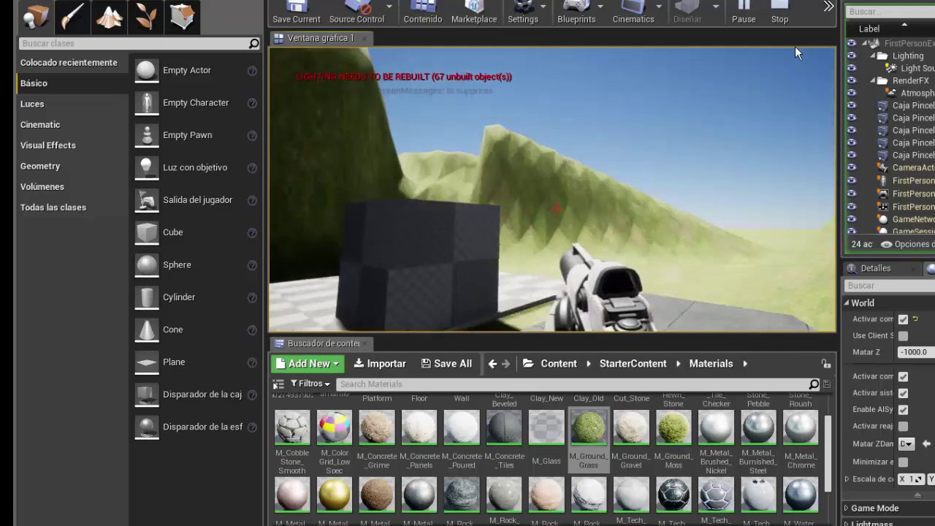
Climb over the grassy hill, cross the open grass back to the green cube, and stop playing
key(w)
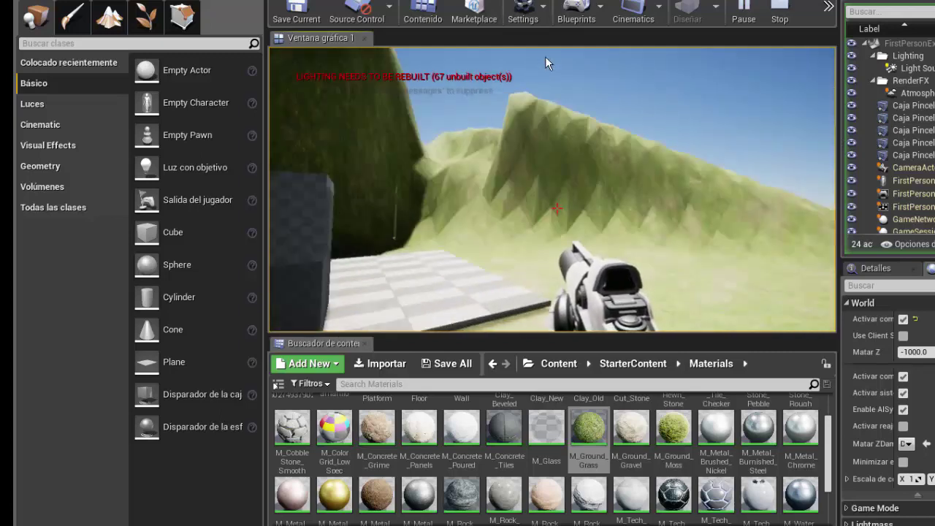
key(w)
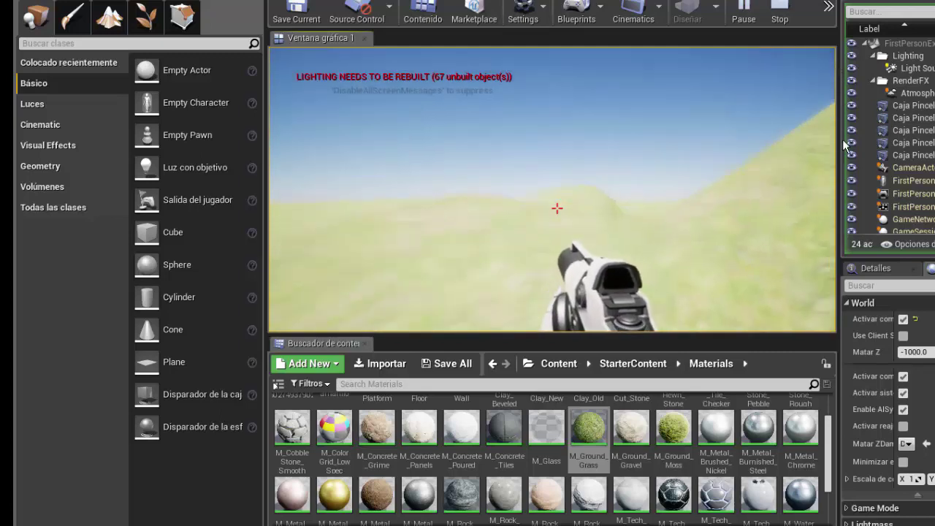
key(w)
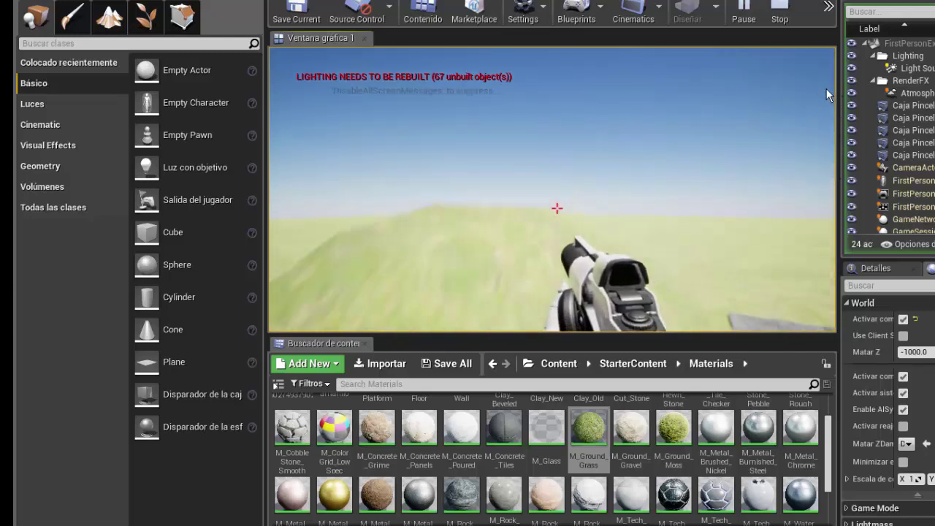
key(w)
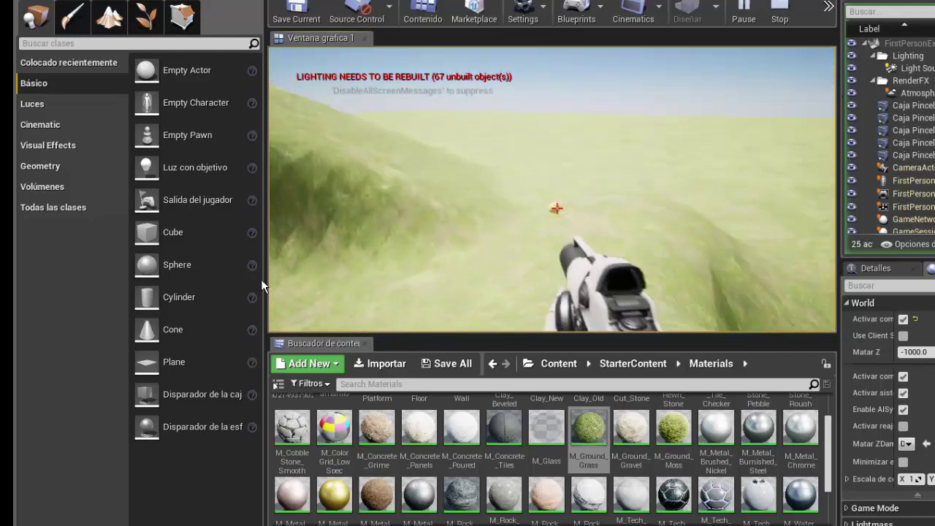
key(w)
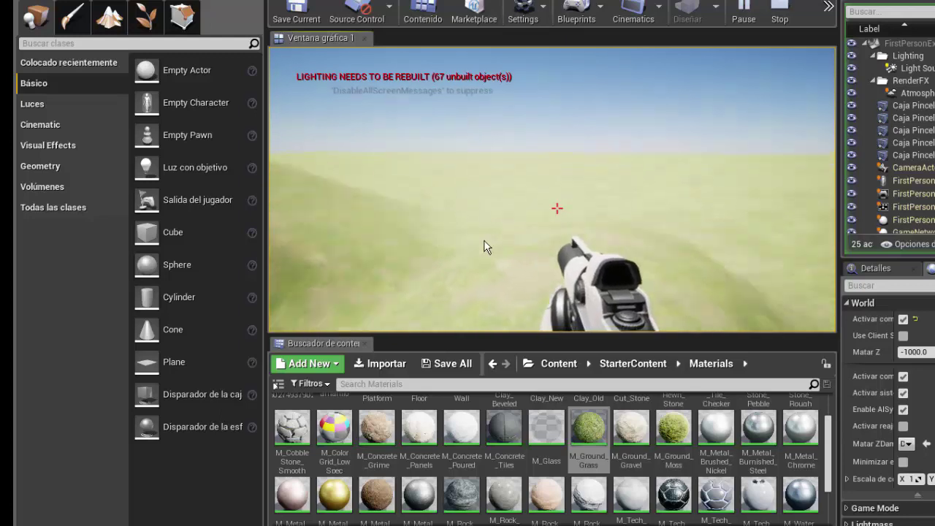
key(w)
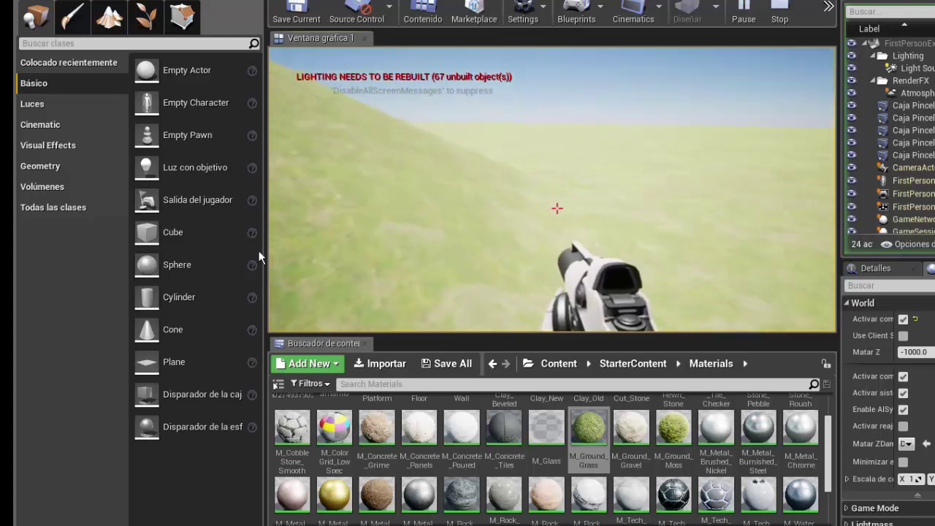
key(w)
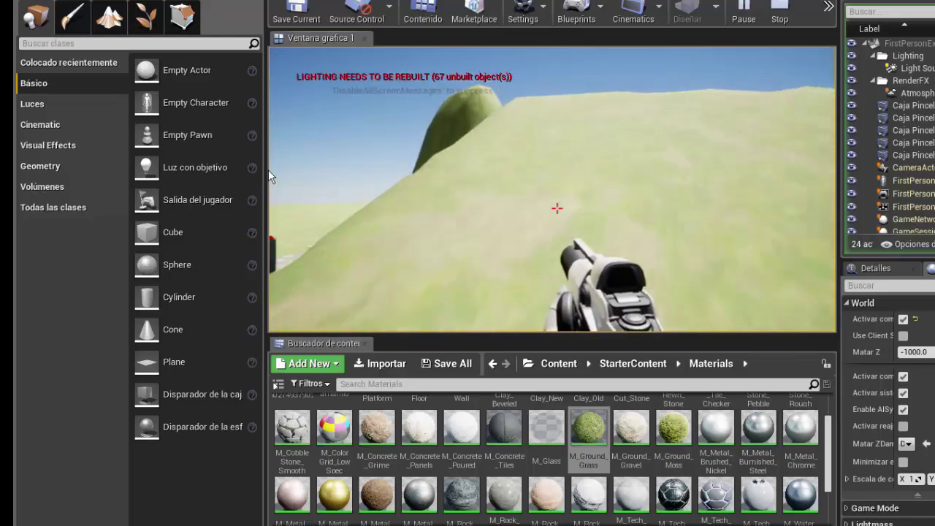
key(w)
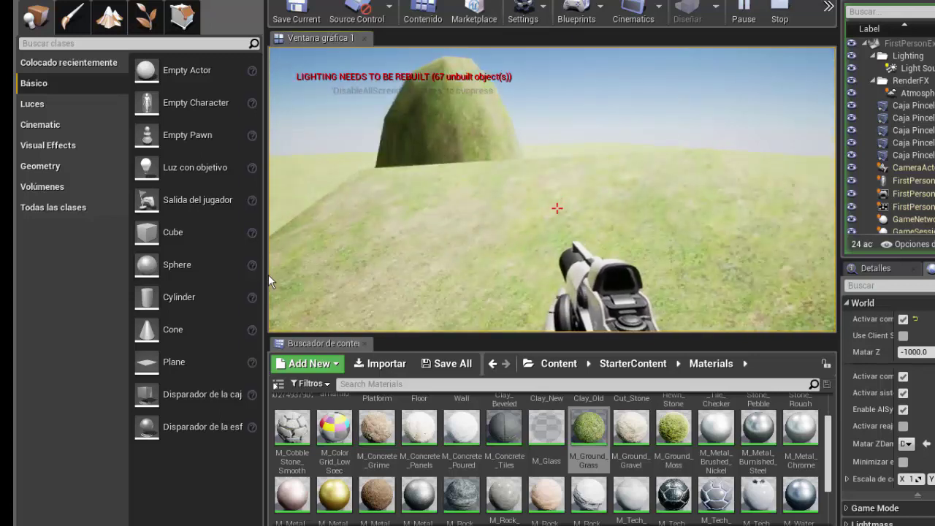
key(w)
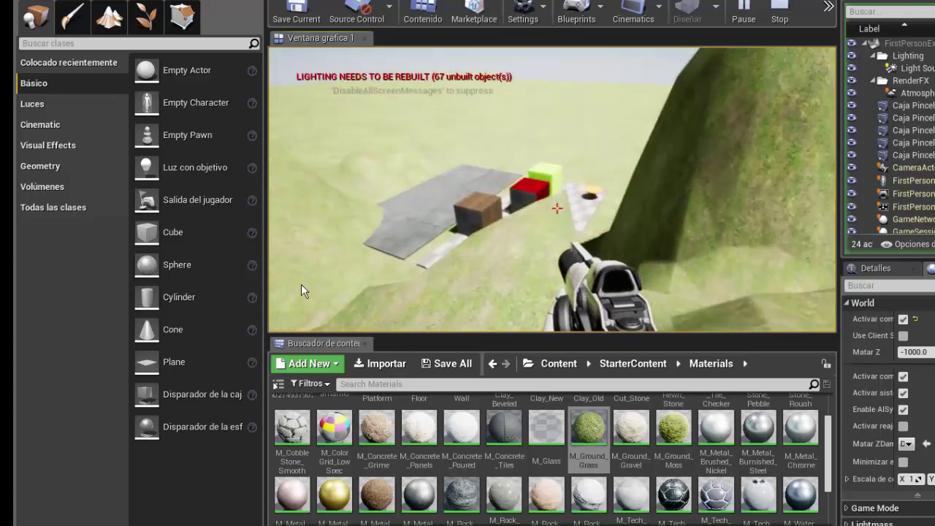
key(w)
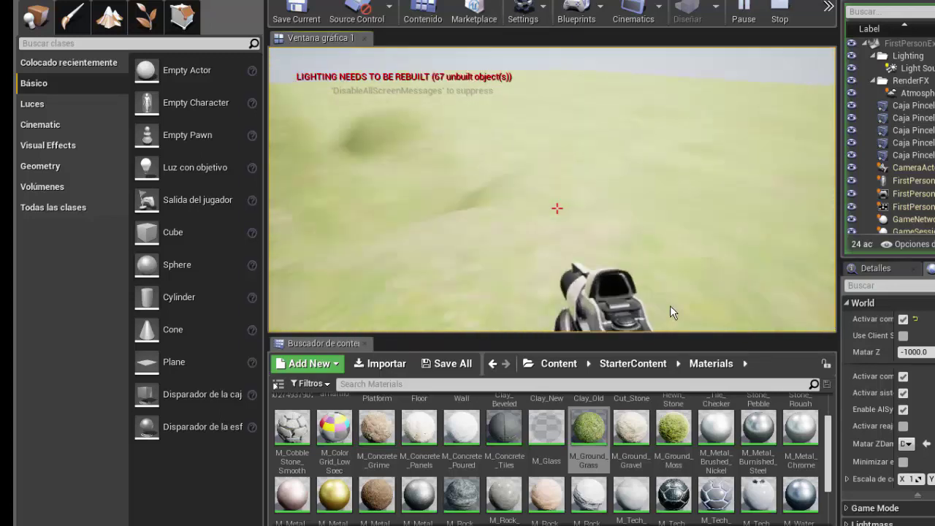
key(w)
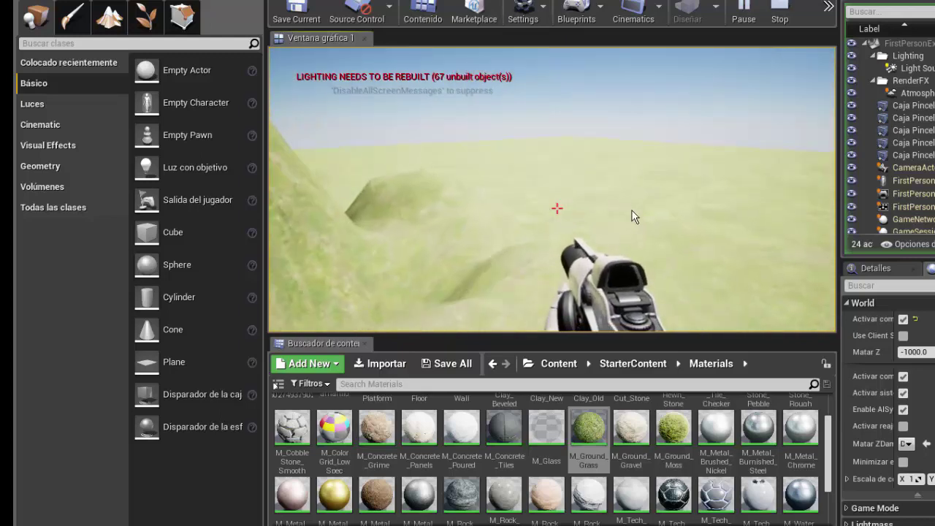
key(w)
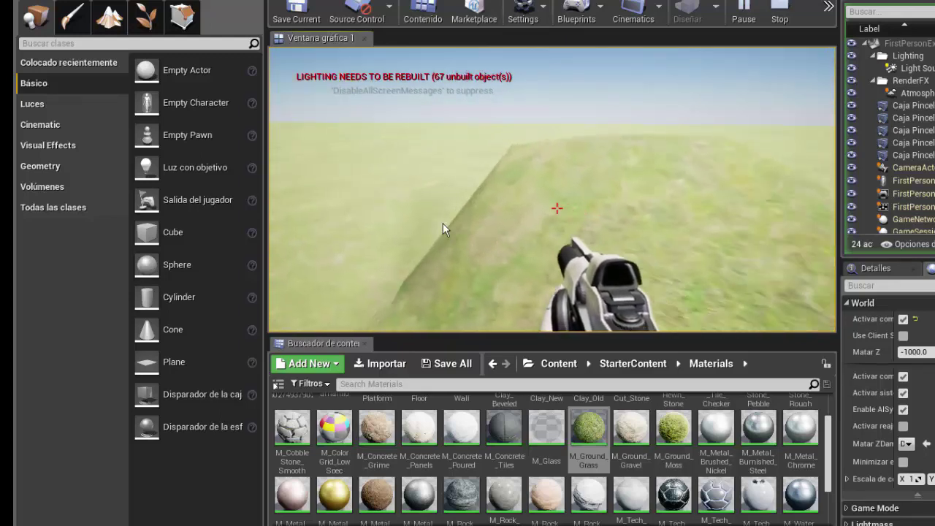
key(w)
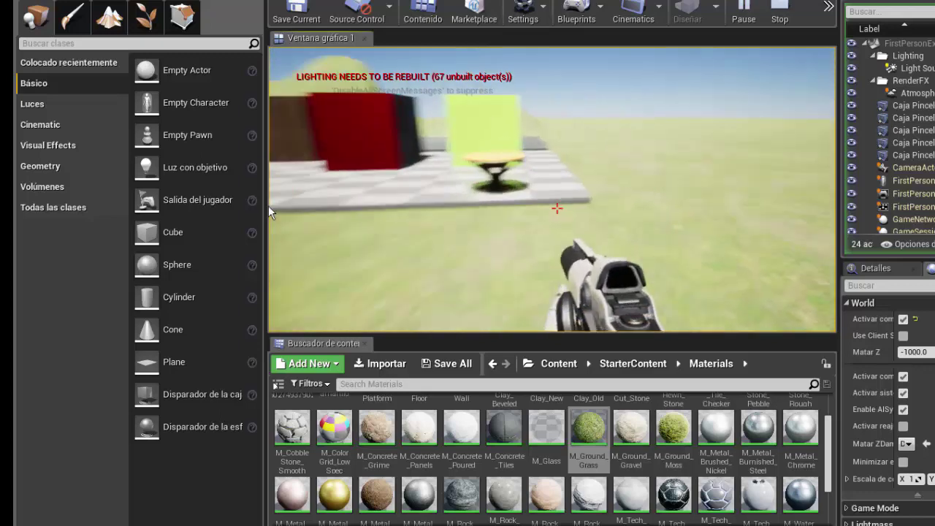
key(w)
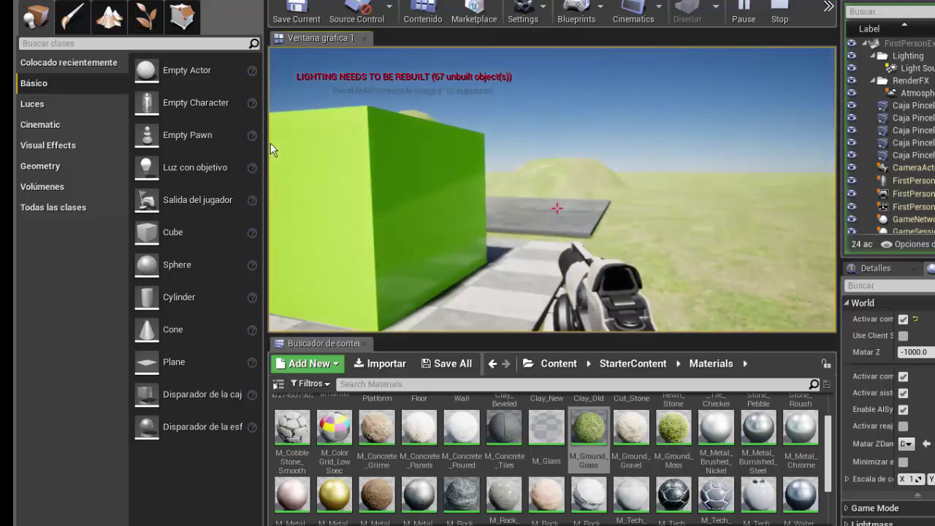
key(Escape)
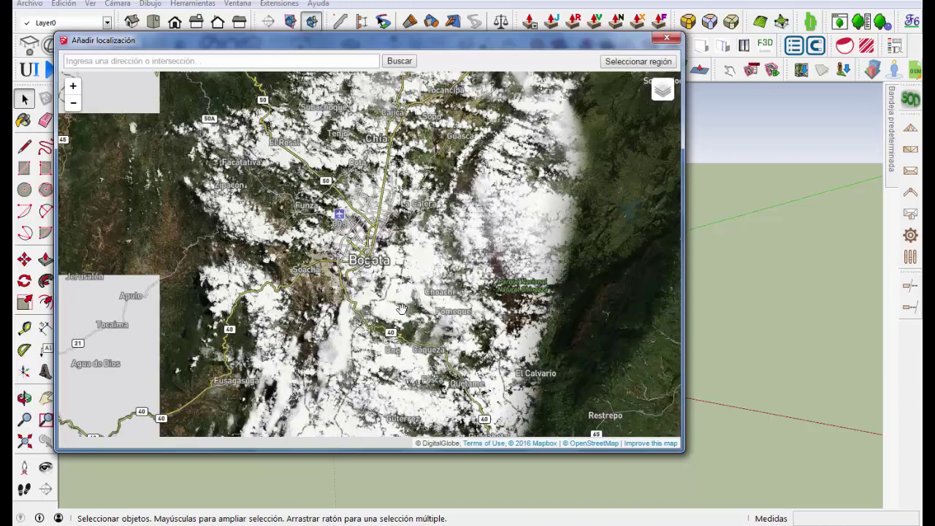
Search the geolocation map for Yurayaco, Colombia
scroll(414, 316, down, 2)
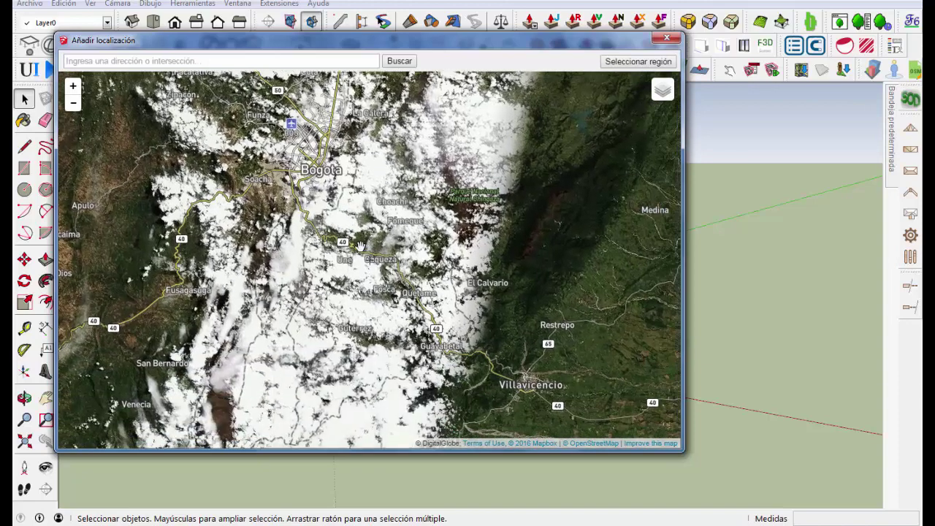
scroll(395, 311, down, 1)
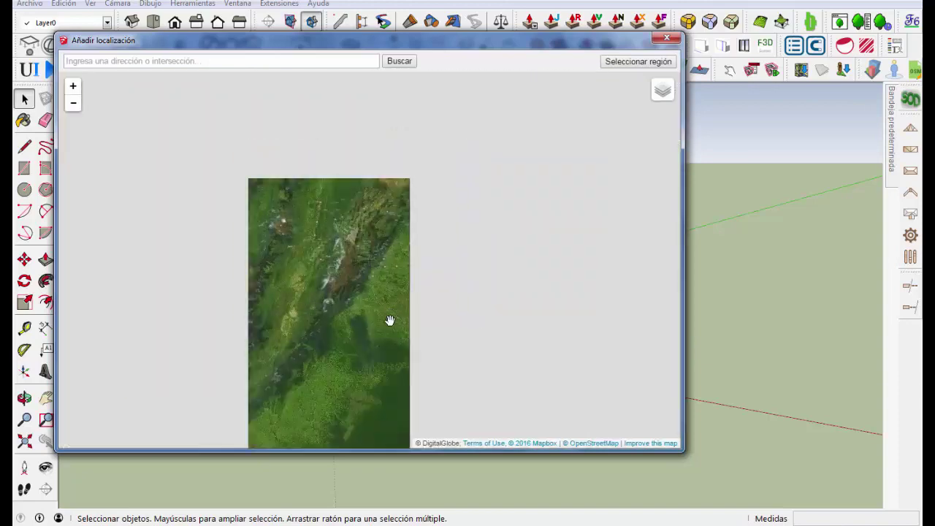
drag(389, 319, 357, 240)
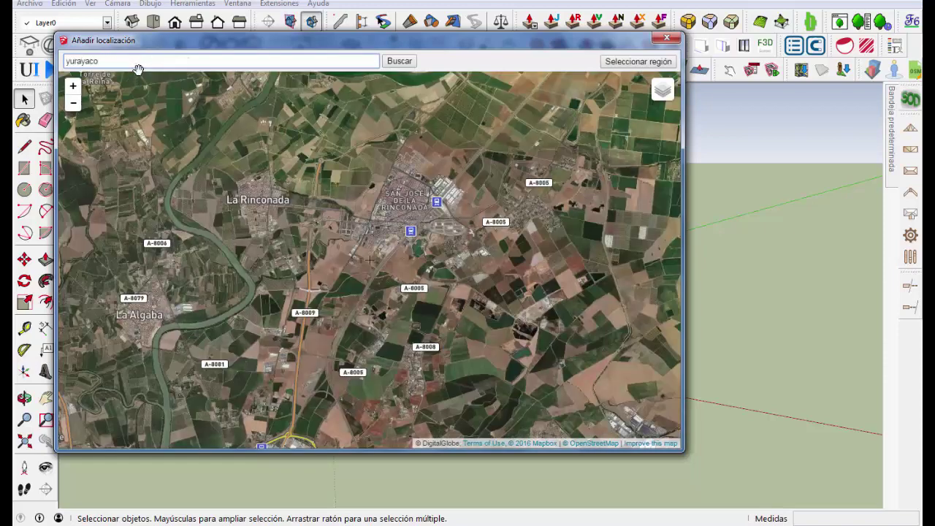
key(Return)
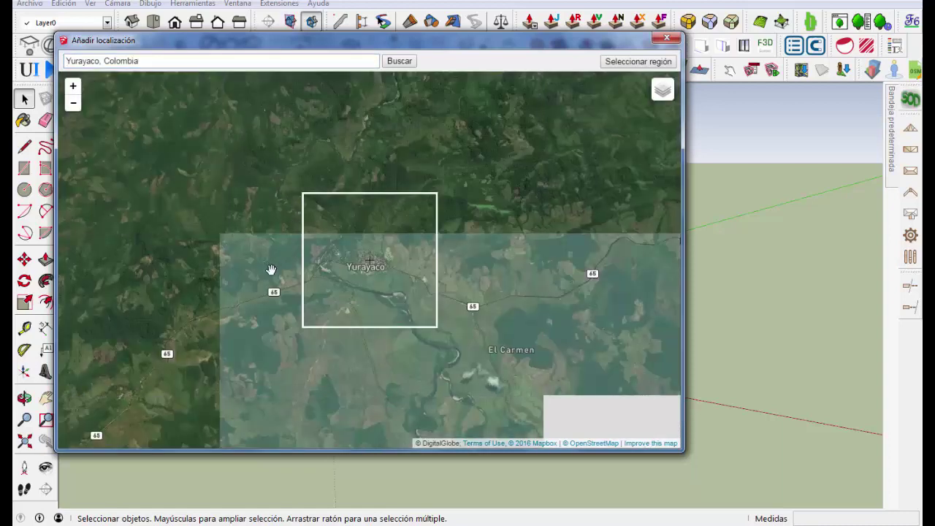
Pan and zoom west of Yurayaco to view the nearby forested terrain
mouse_move(272, 265)
mouse_down()
mouse_move(385, 246)
mouse_move(514, 253)
mouse_up()
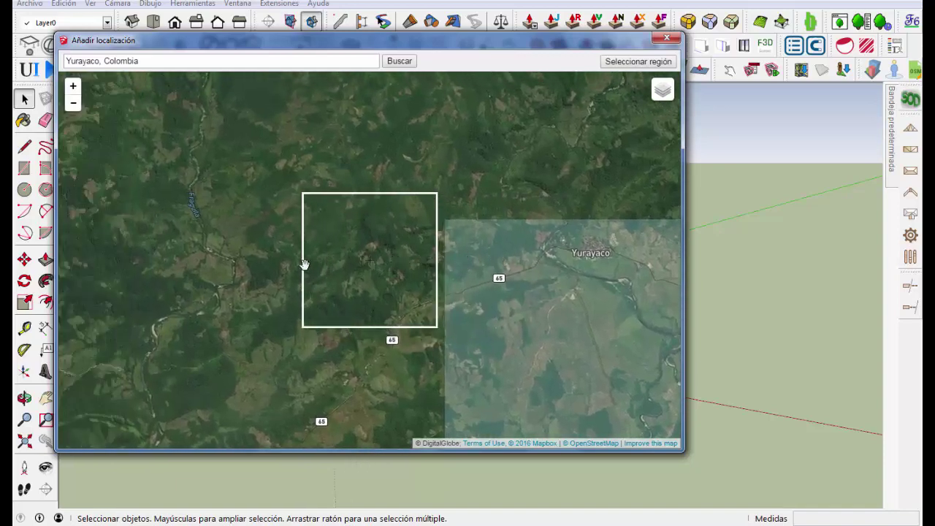
scroll(241, 248, up, 1)
drag(281, 225, 330, 433)
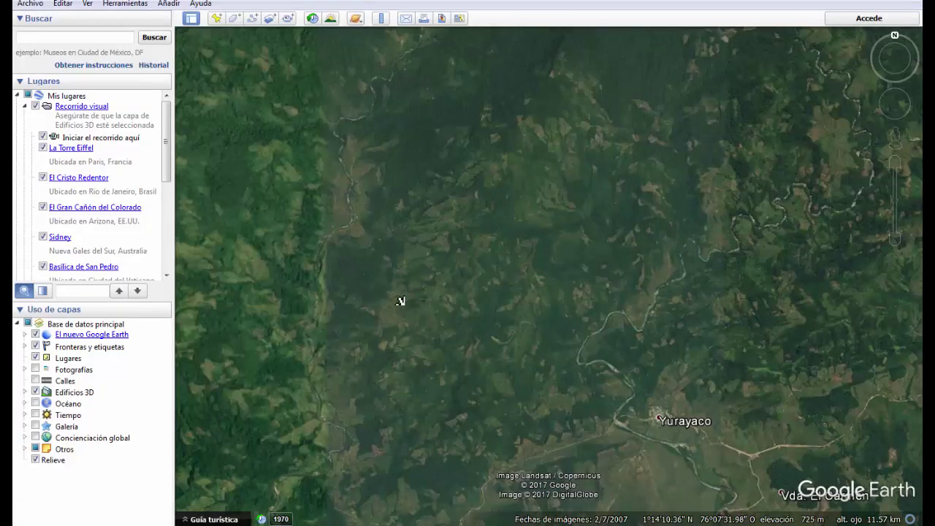
scroll(400, 301, up, 2)
scroll(374, 346, up, 1)
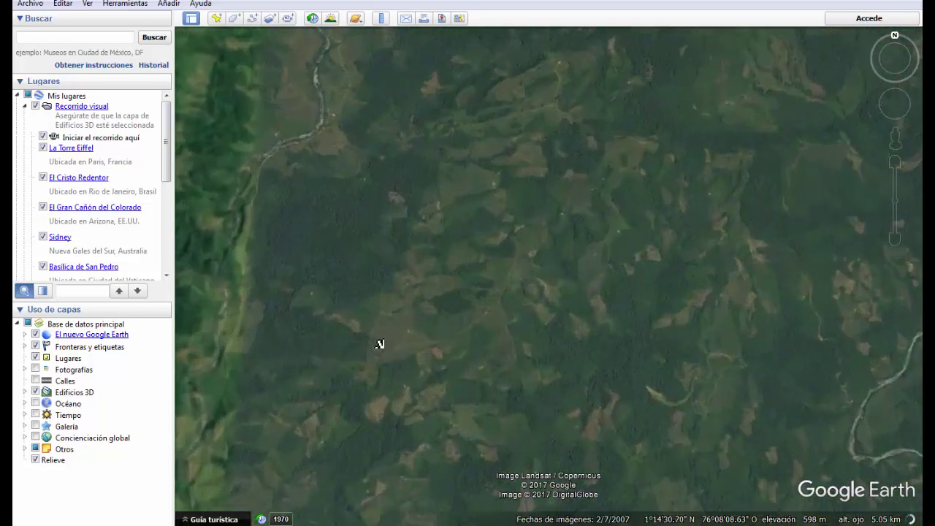
drag(377, 340, 371, 413)
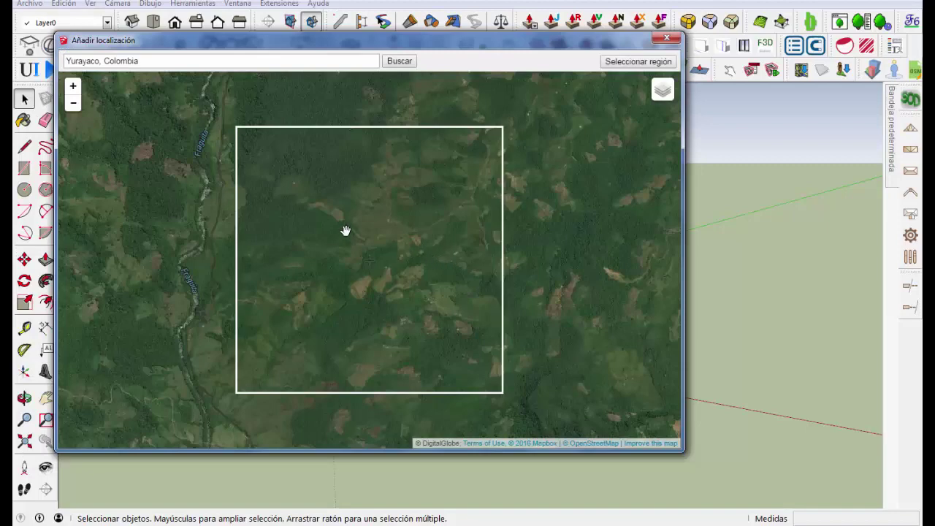
Frame the forested area beside the Fraguita river and choose Seleccionar región to capture it
scroll(346, 231, up, 2)
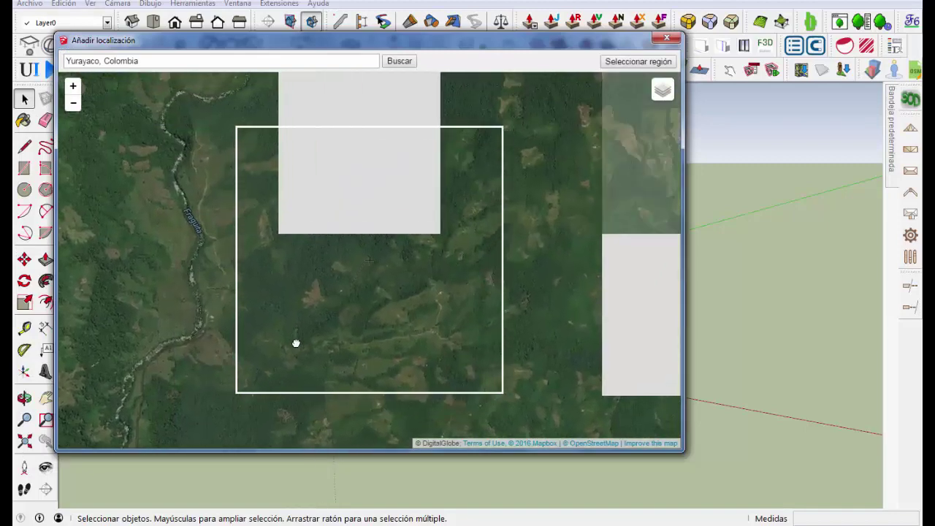
drag(296, 343, 292, 355)
drag(321, 273, 348, 255)
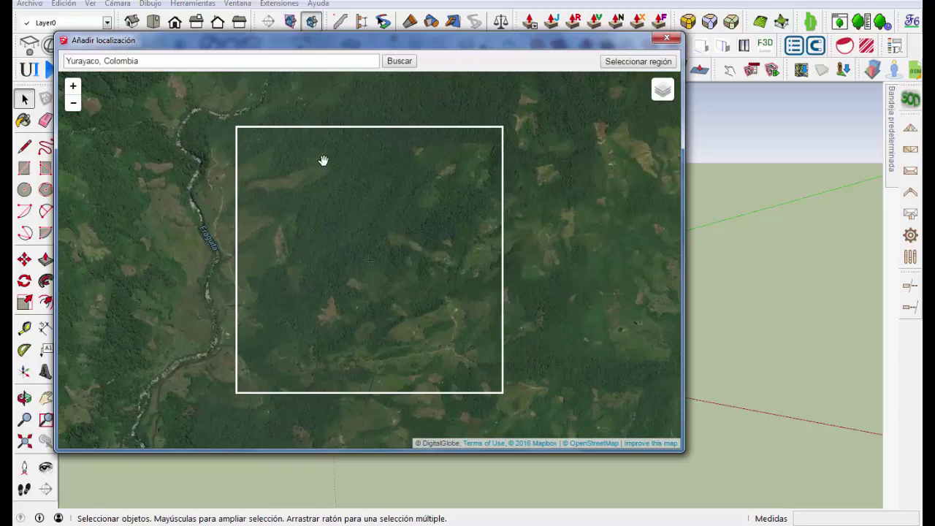
scroll(392, 238, down, 1)
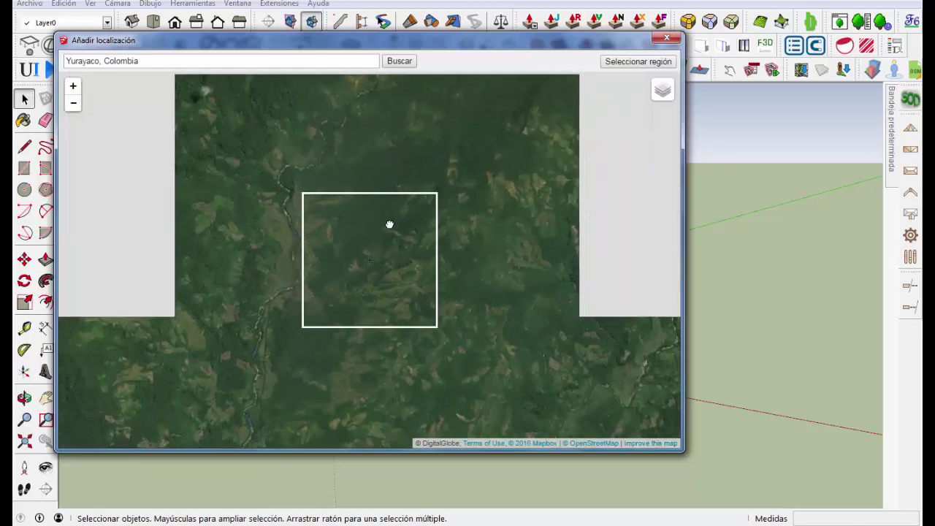
mouse_move(393, 228)
mouse_down()
mouse_move(389, 236)
mouse_move(428, 265)
mouse_up()
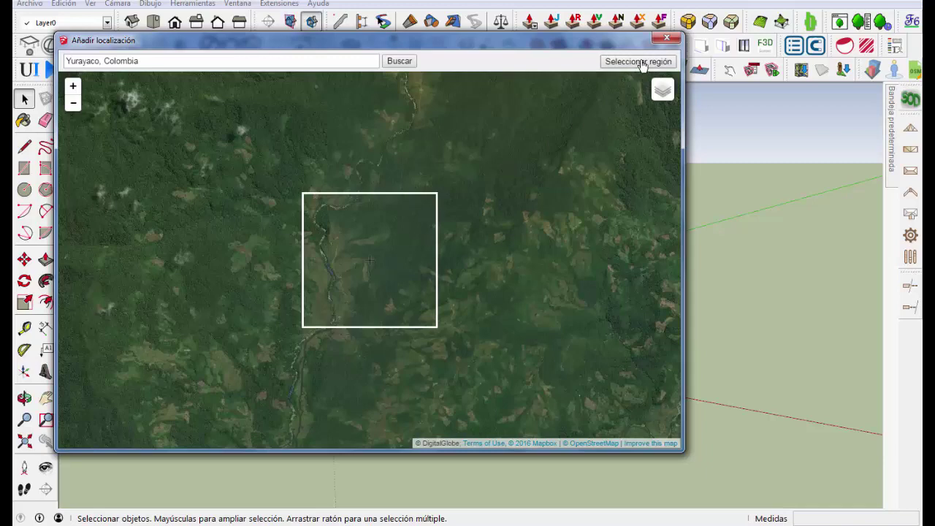
click(640, 64)
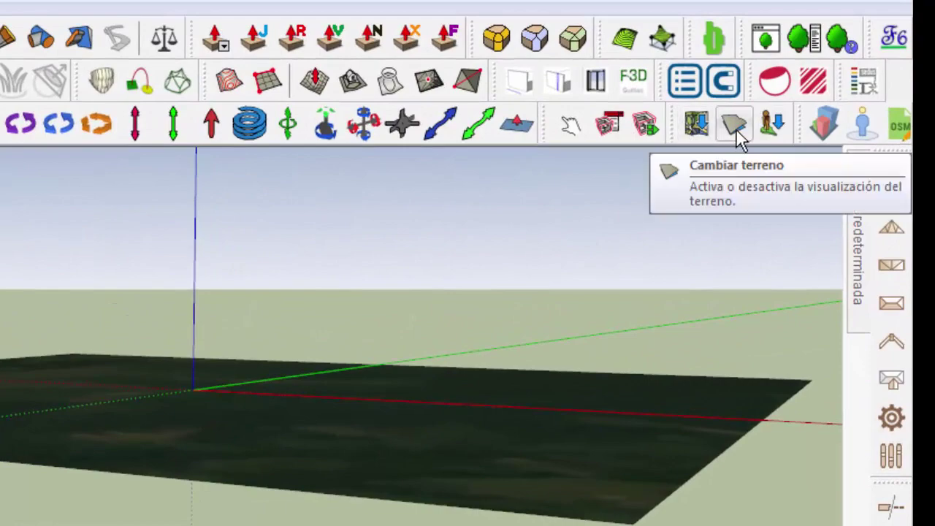
Toggle the terrain to 3D relief and orbit around the hills and river valley
click(737, 127)
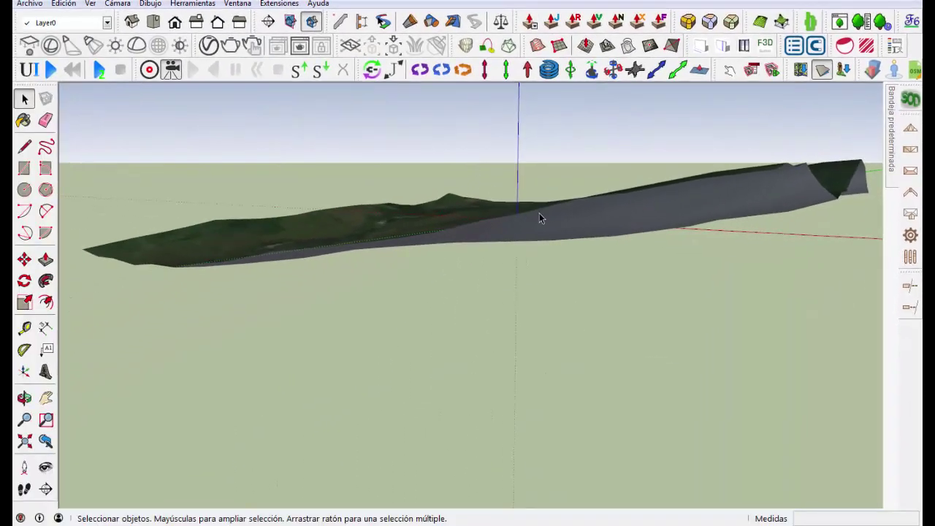
mouse_move(539, 217)
middle_down()
mouse_move(782, 179)
mouse_move(579, 307)
mouse_move(596, 309)
middle_up()
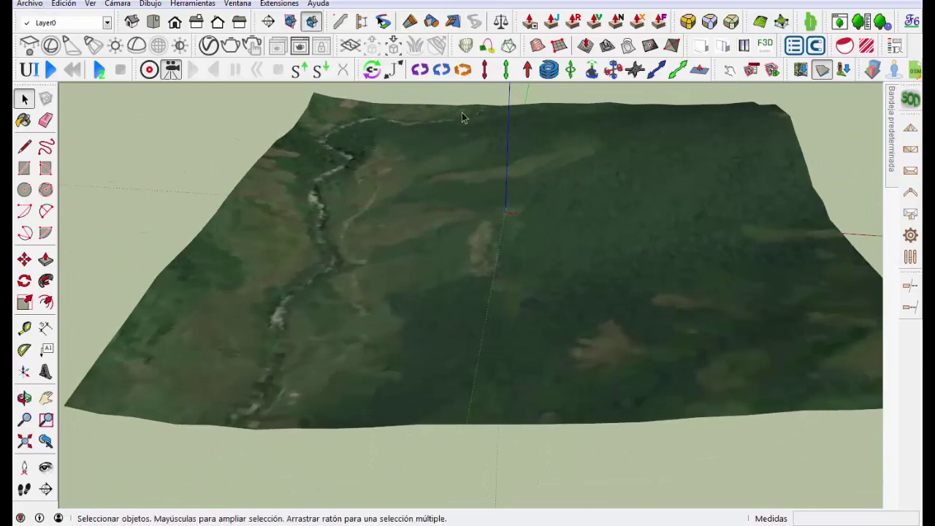
Save the model as 'terreno 1' in the 0 malla folder with Guardar como
click(33, 5)
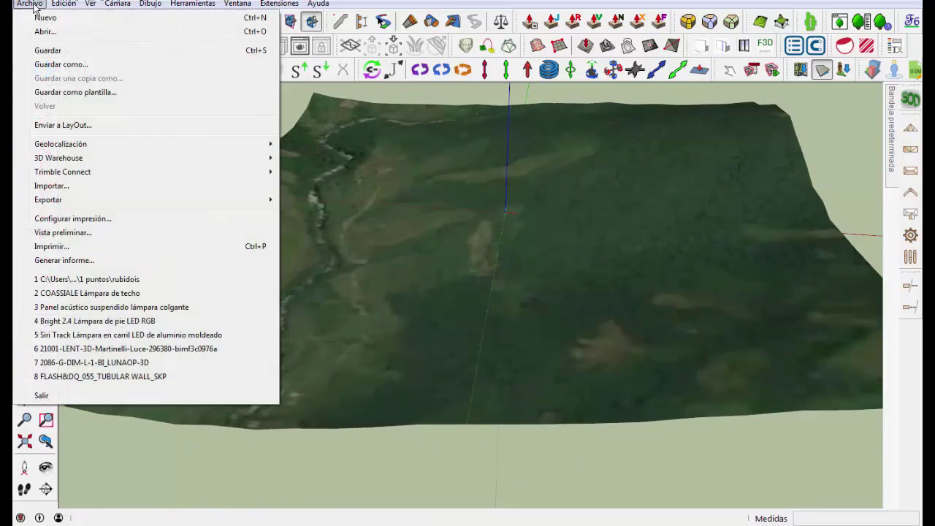
click(70, 55)
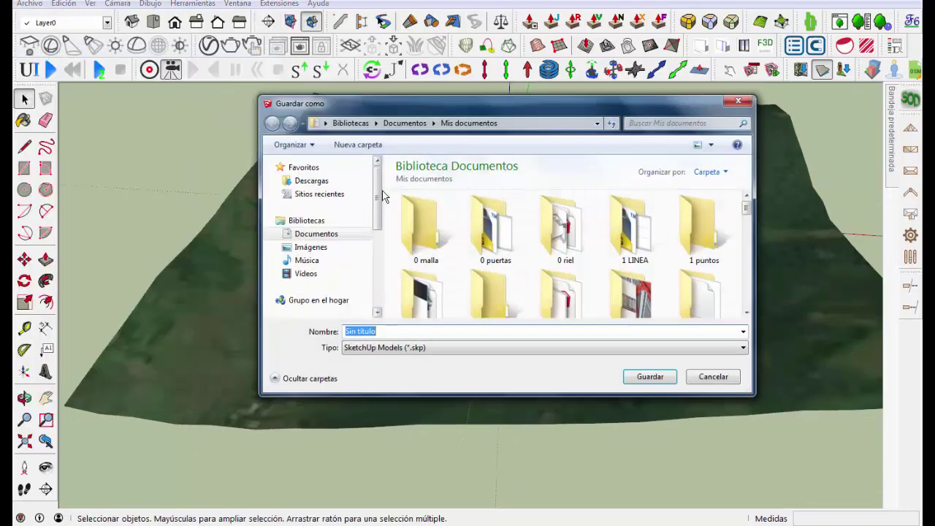
double_click(417, 230)
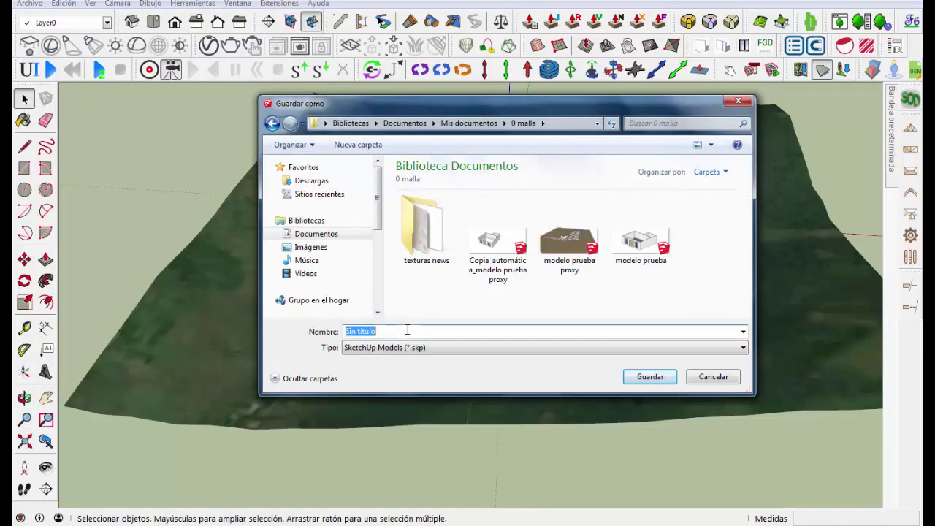
text(terreno 1)
click(656, 380)
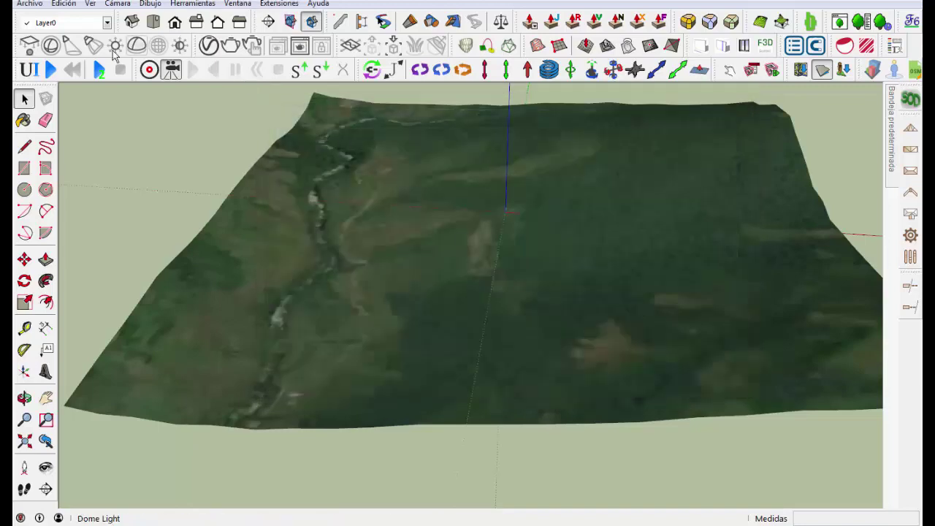
Export the terrain as FBX file 'terreno 1' into 0 malla, keeping default options
click(30, 4)
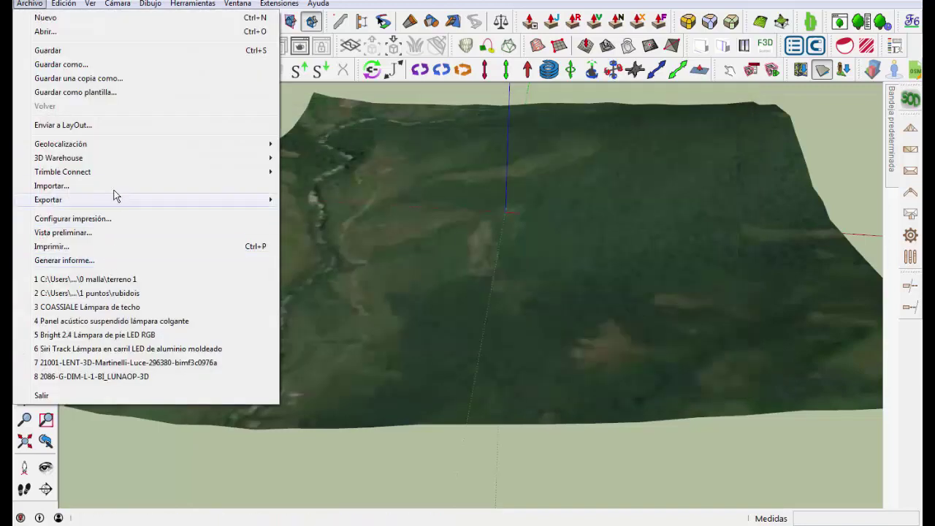
mouse_move(92, 203)
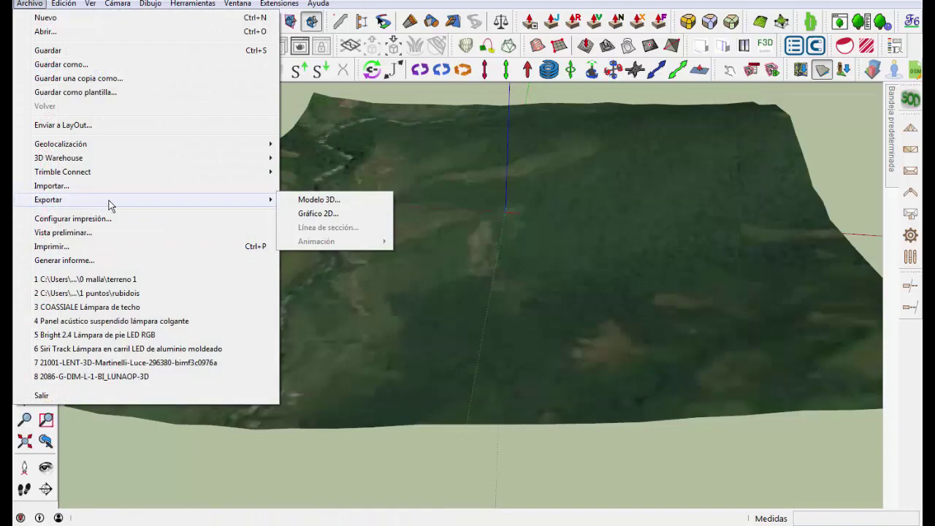
click(327, 202)
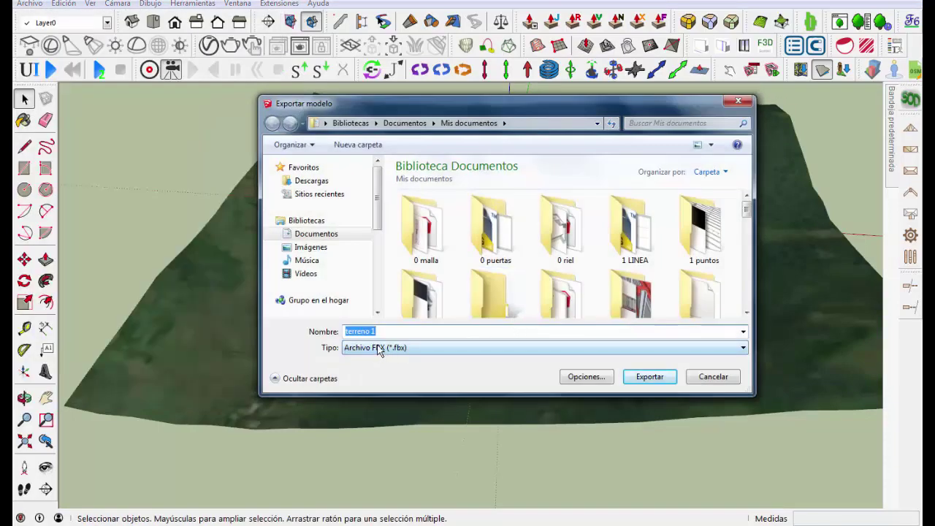
double_click(413, 235)
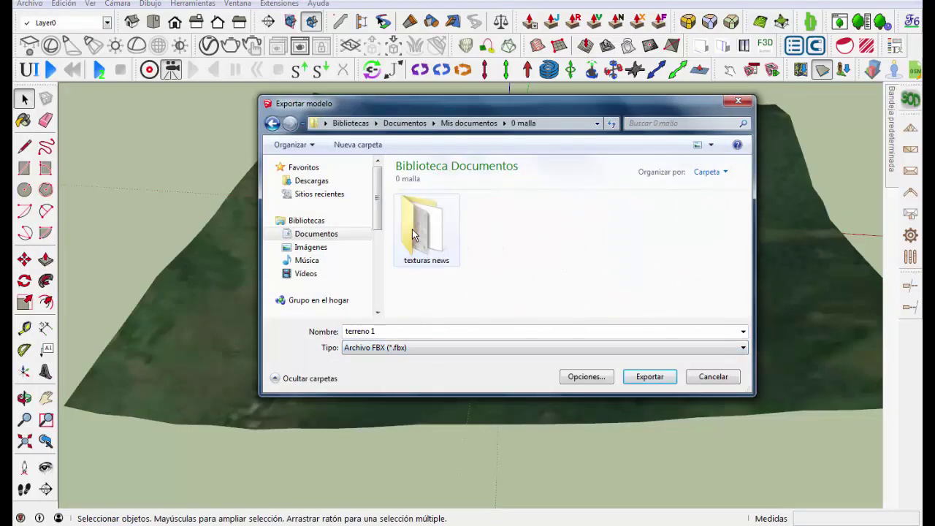
click(596, 379)
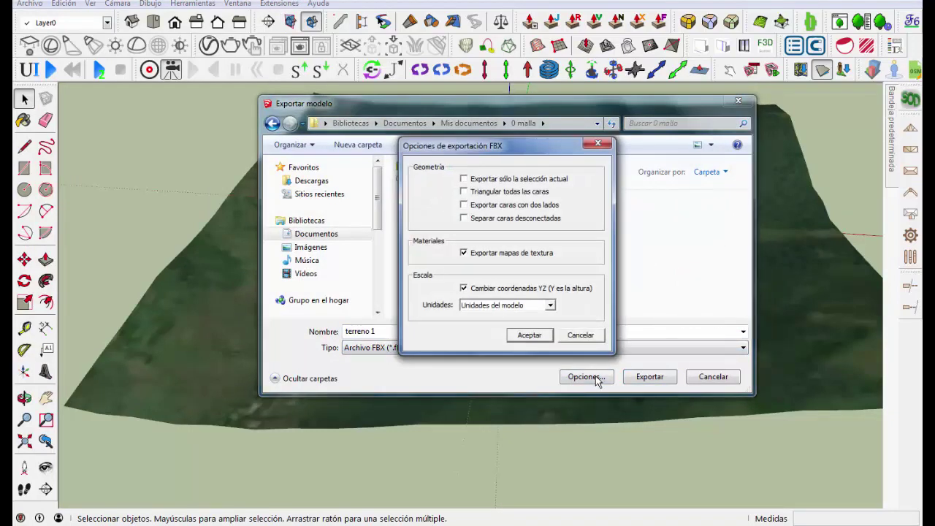
click(577, 335)
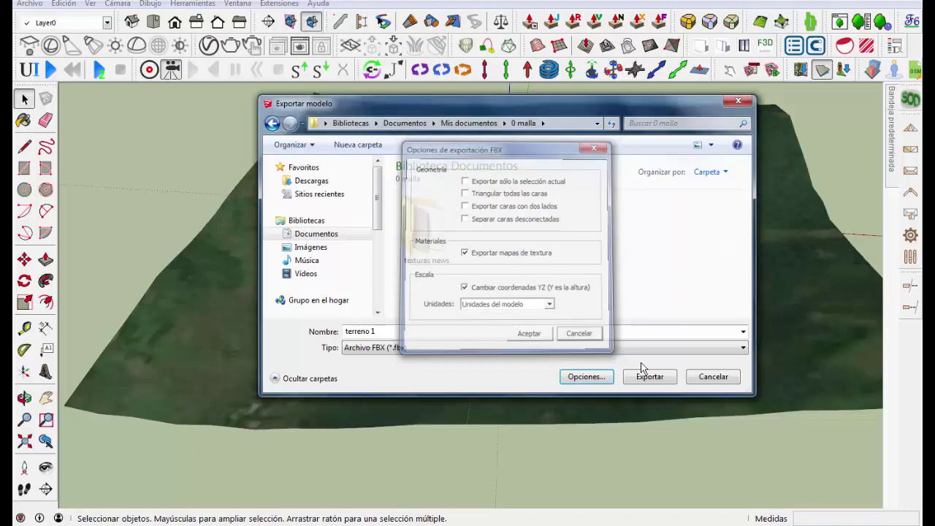
click(652, 378)
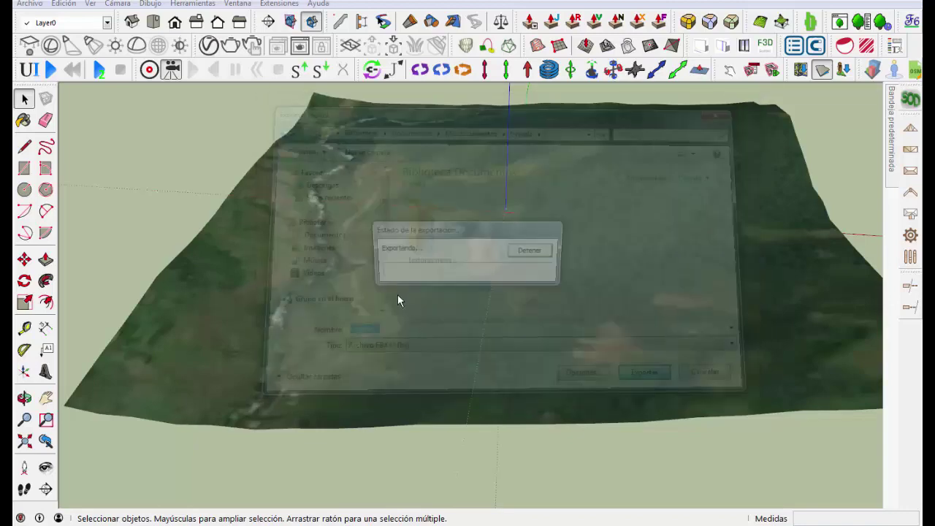
click(520, 354)
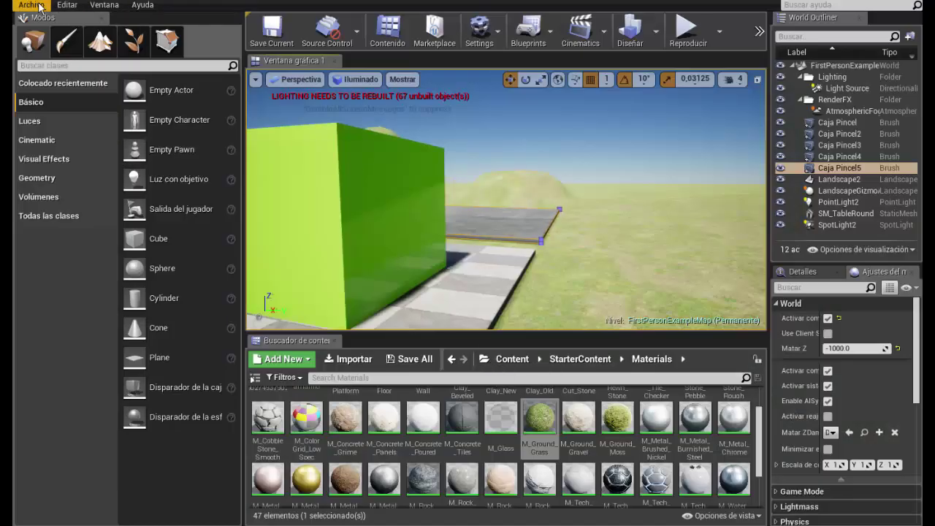
Import terreno 1.fbx from Documentos > 0 malla into the level, targeting StarterContent
click(40, 7)
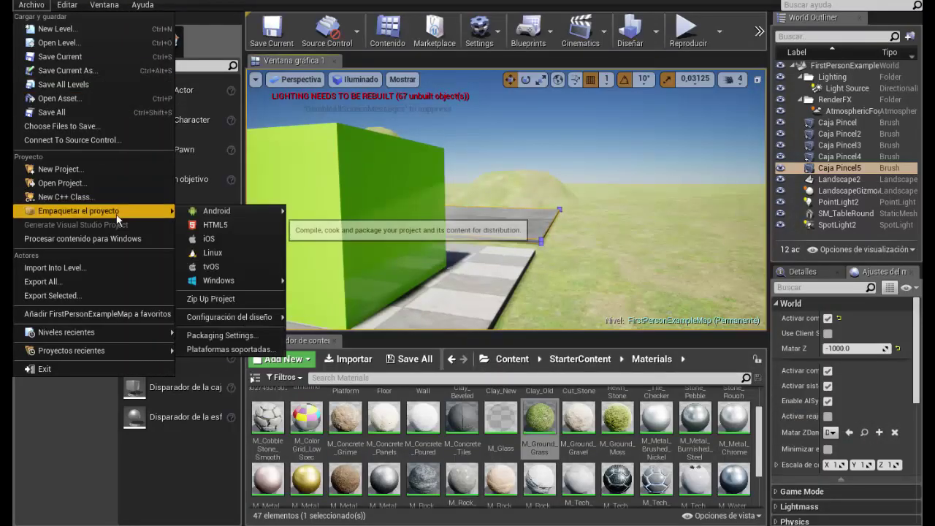
click(97, 269)
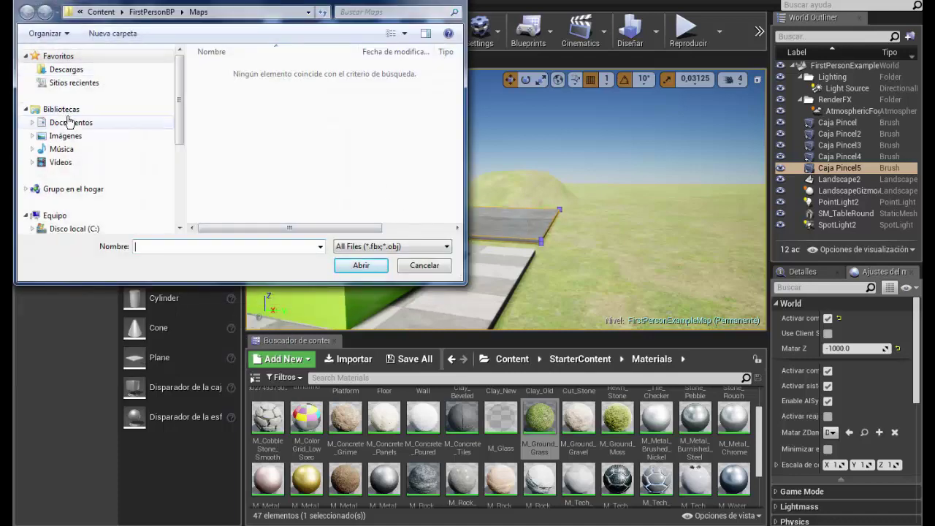
click(70, 121)
double_click(233, 120)
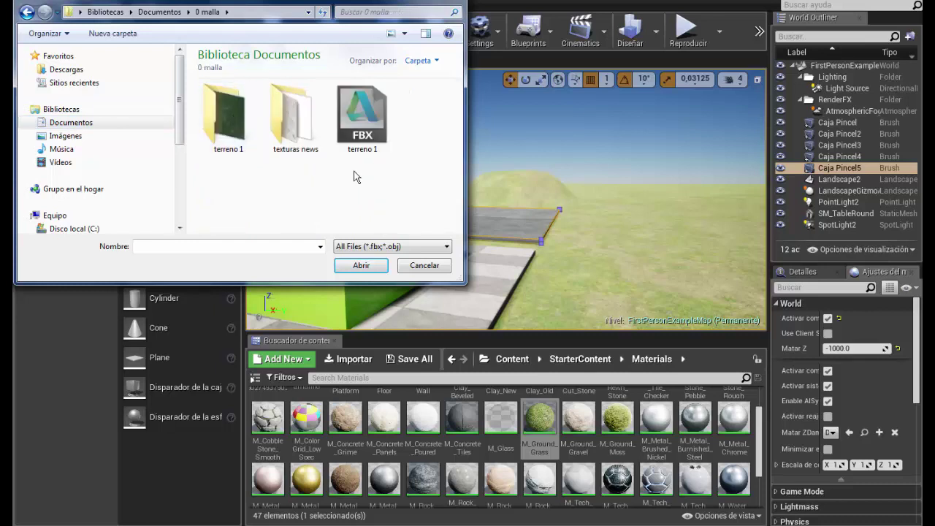
click(378, 122)
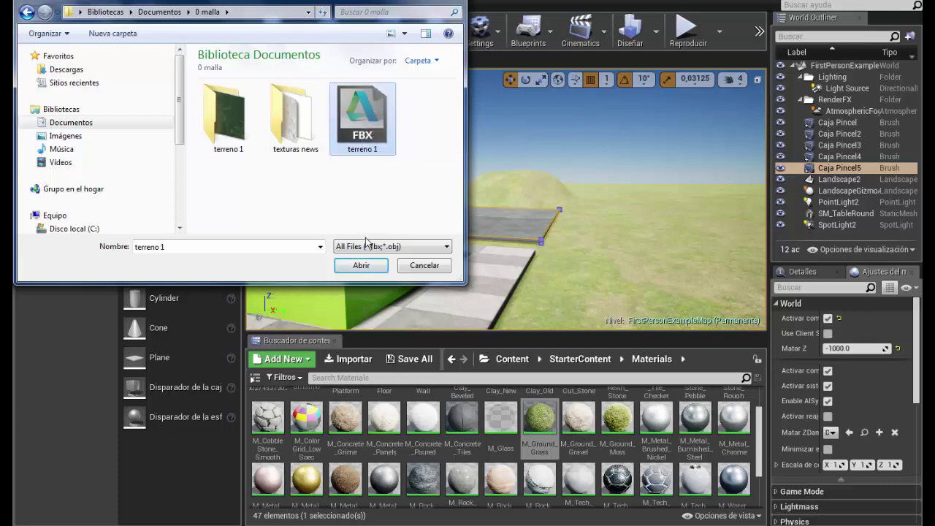
click(361, 266)
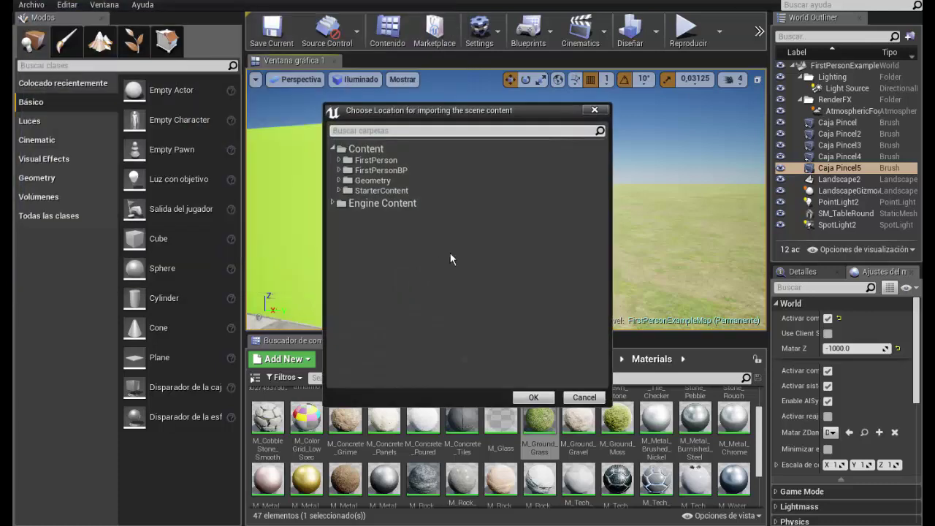
click(380, 188)
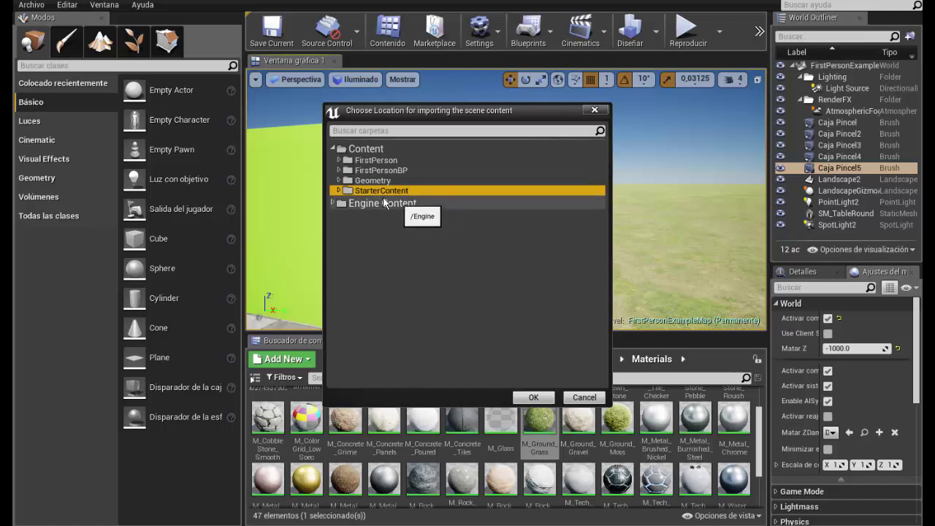
click(536, 396)
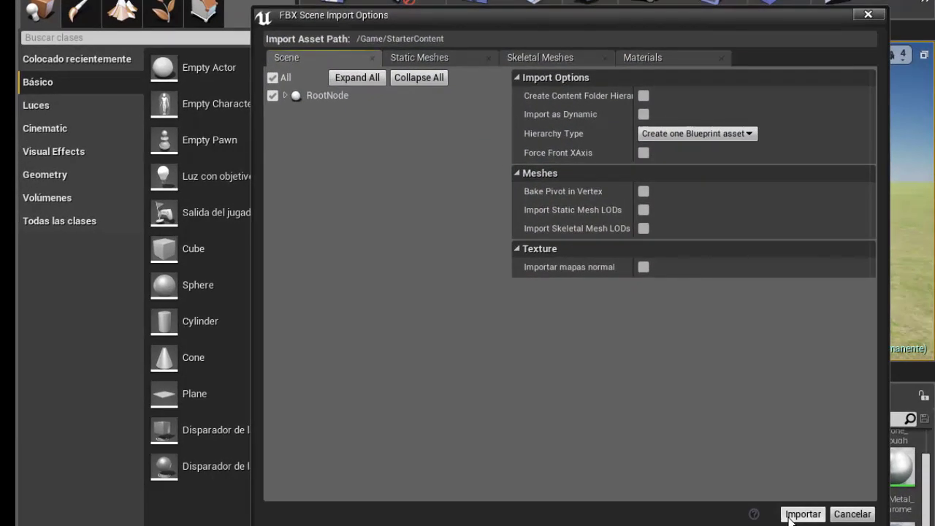
Run the FBX scene import with current options and close the Message Log
click(789, 516)
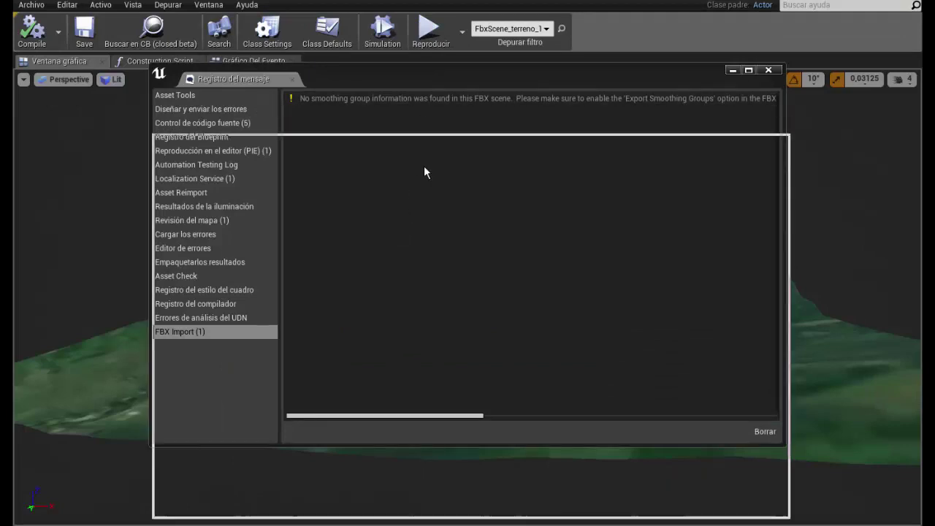
drag(420, 75, 419, 181)
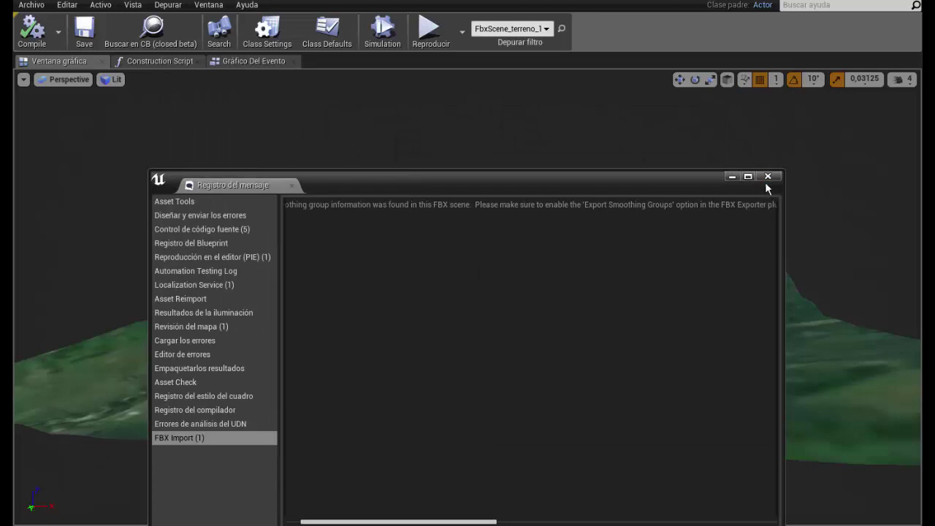
click(767, 177)
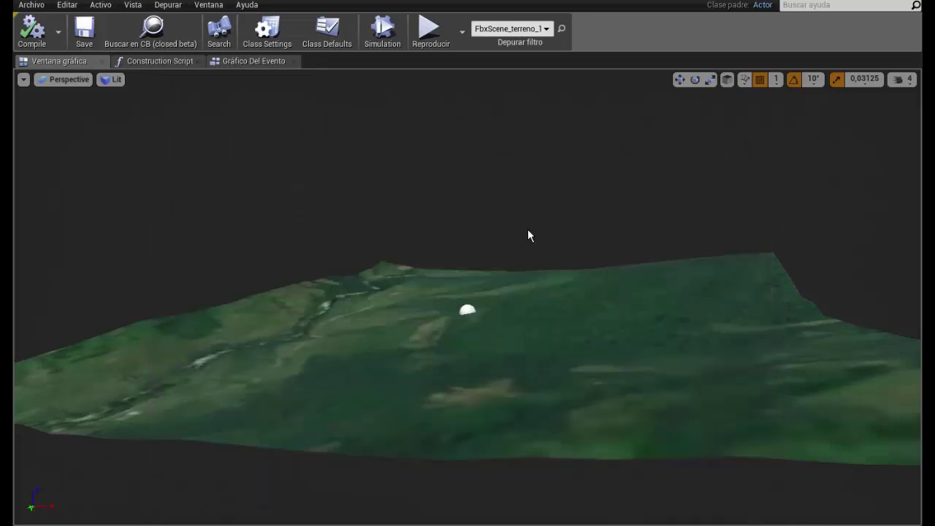
Close the terrain Blueprint editor and move the terrain up and sideways near the hills and cubes
mouse_move(463, 290)
mouse_down()
mouse_move(375, 305)
mouse_move(409, 313)
mouse_up()
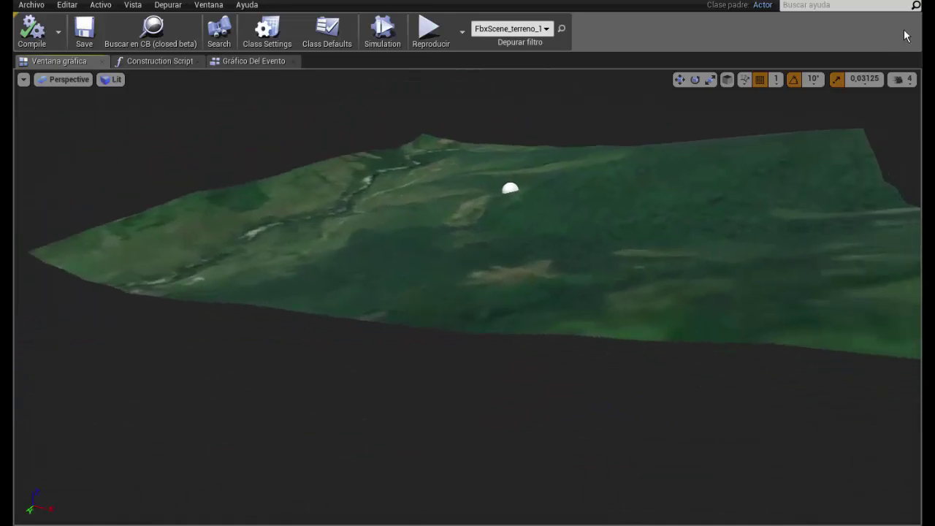
click(910, 2)
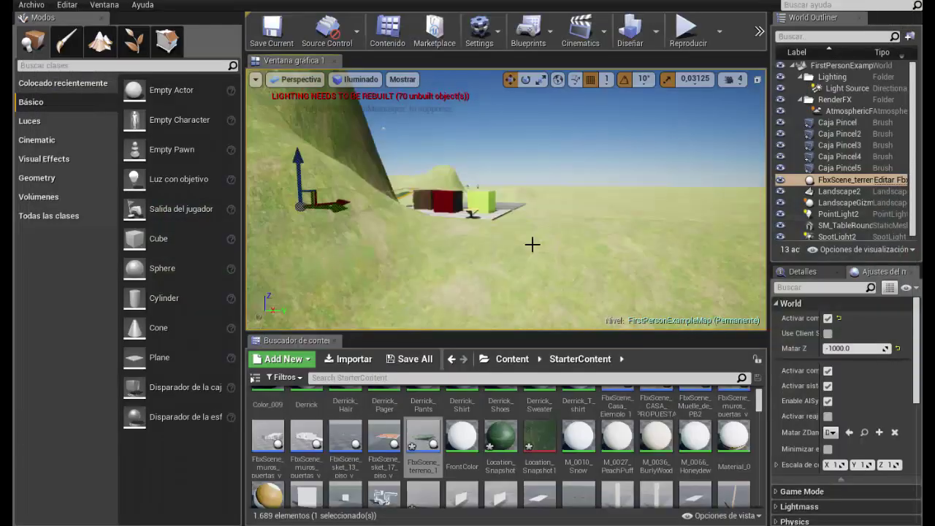
mouse_move(532, 239)
mouse_down()
mouse_move(396, 212)
mouse_move(309, 215)
mouse_move(272, 250)
mouse_move(249, 171)
mouse_up()
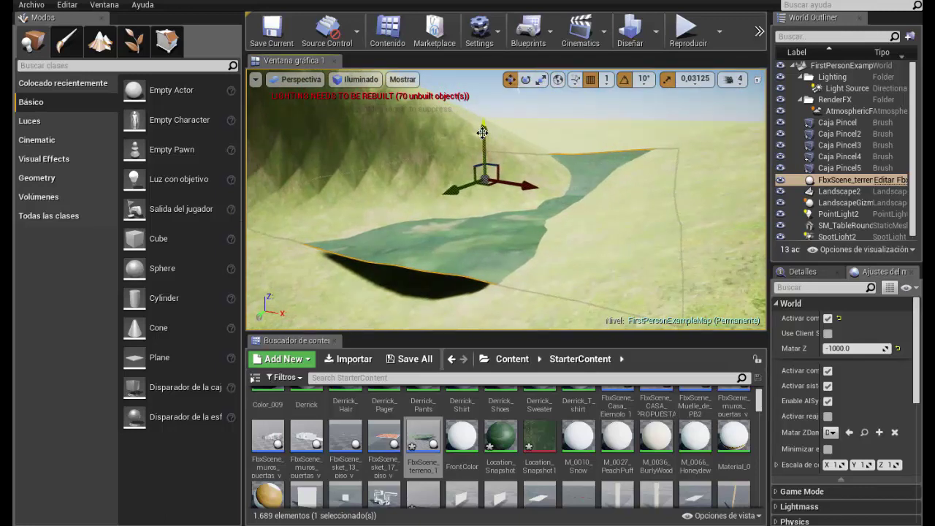
mouse_move(482, 132)
mouse_down()
mouse_move(537, 180)
mouse_move(621, 175)
mouse_move(434, 172)
mouse_move(546, 194)
mouse_up()
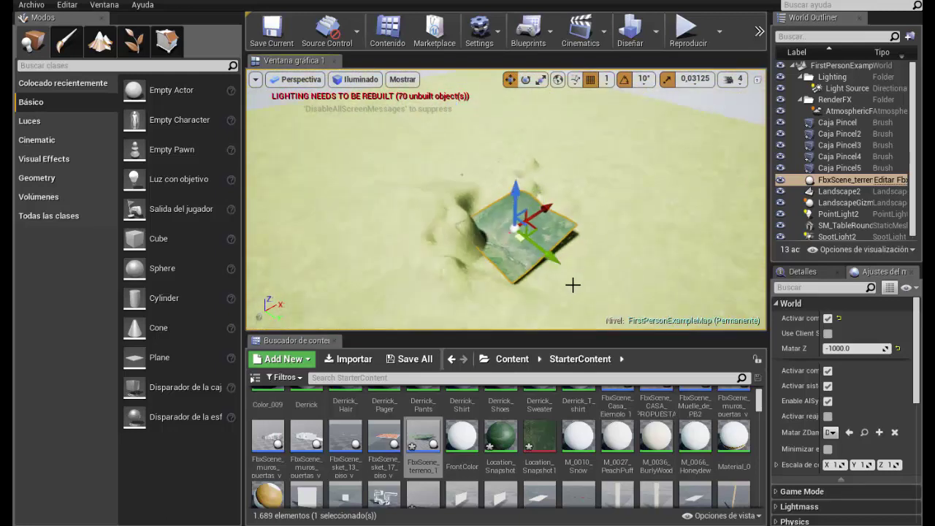
drag(572, 284, 599, 295)
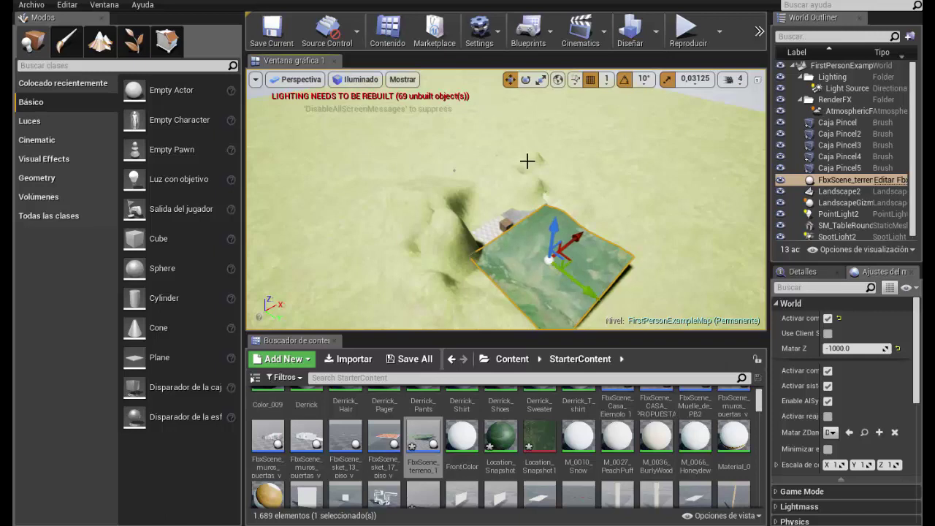
mouse_move(528, 161)
mouse_down()
mouse_move(522, 307)
mouse_move(548, 305)
mouse_move(550, 286)
mouse_move(532, 262)
mouse_move(538, 275)
mouse_move(526, 277)
mouse_up()
Play from the terrain spot with Reproducir desde aquí, look around the hills, then stop
right_click(483, 278)
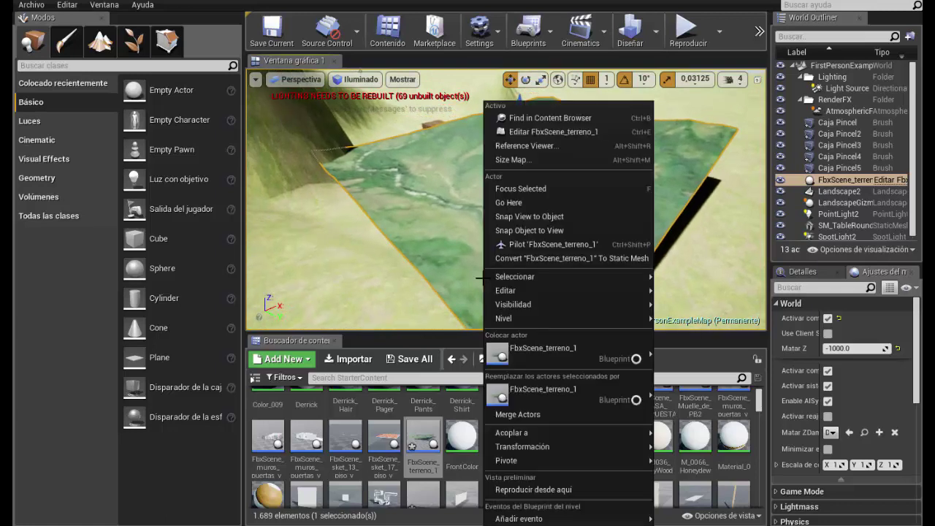
mouse_move(488, 277)
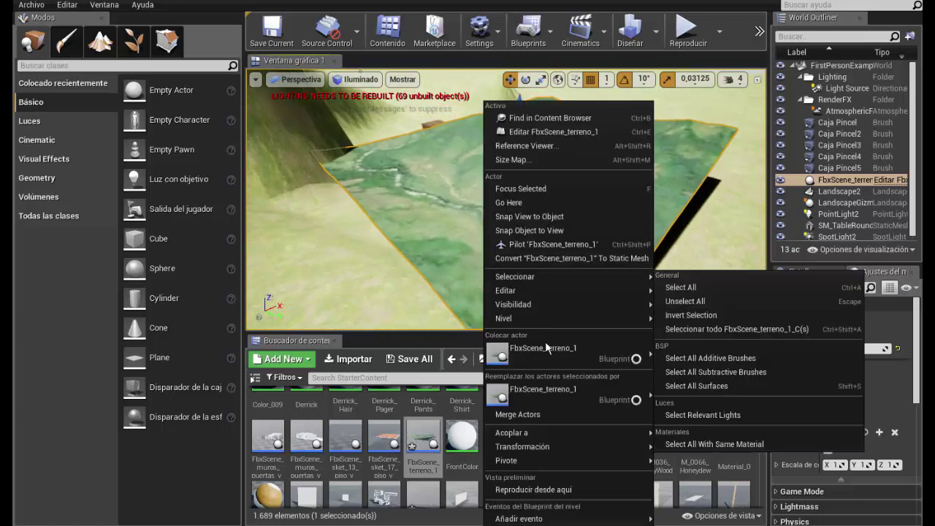
click(561, 496)
mouse_move(691, 259)
mouse_down()
mouse_move(767, 318)
mouse_move(766, 328)
mouse_up()
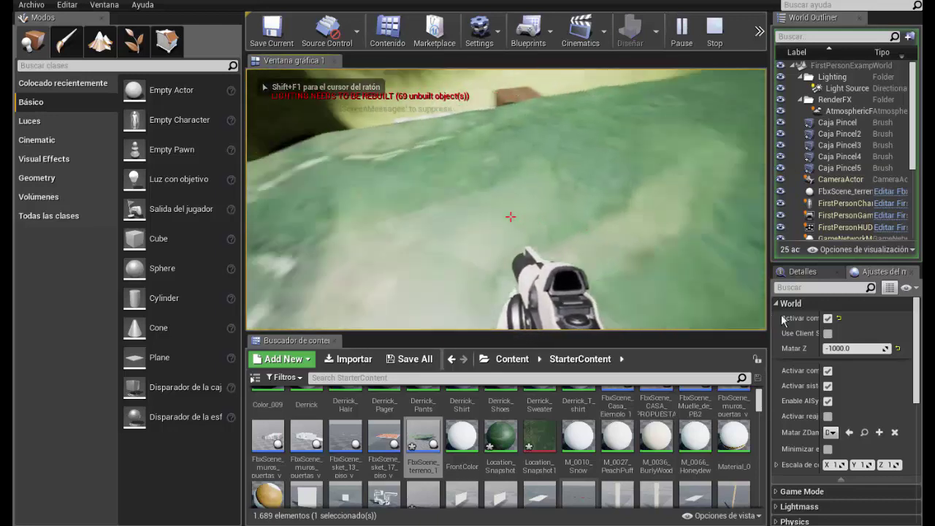
mouse_move(754, 278)
mouse_down()
mouse_move(247, 143)
mouse_move(314, 178)
mouse_move(406, 294)
mouse_move(655, 190)
mouse_up()
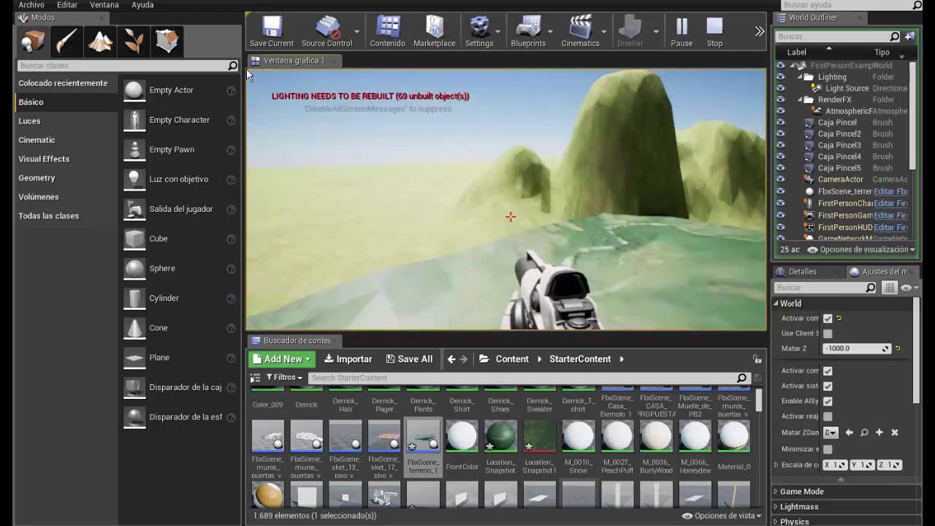
key(Escape)
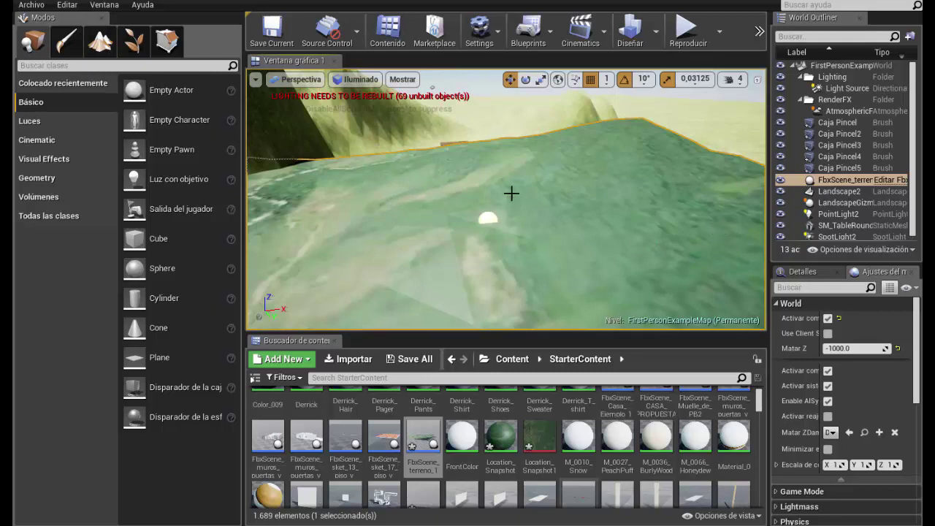
Frame the imported terrain and scale it up considerably
key(f)
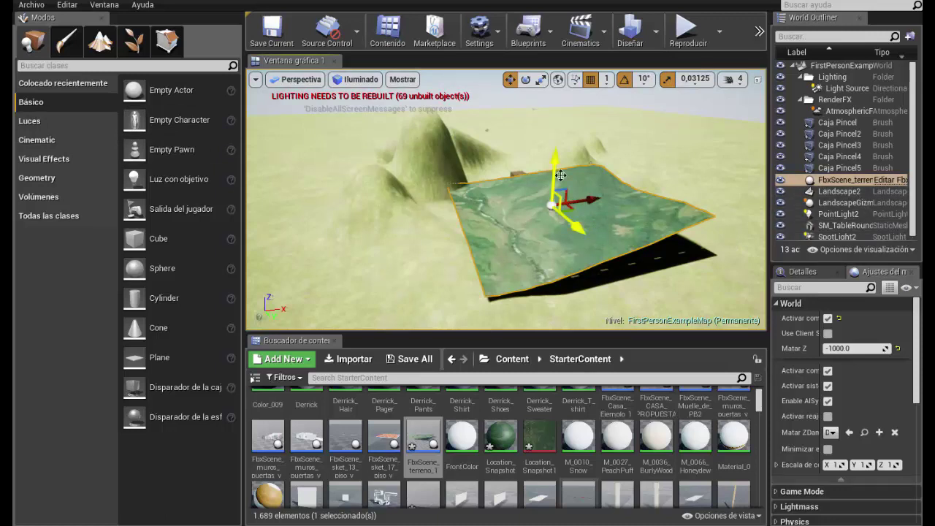
click(541, 79)
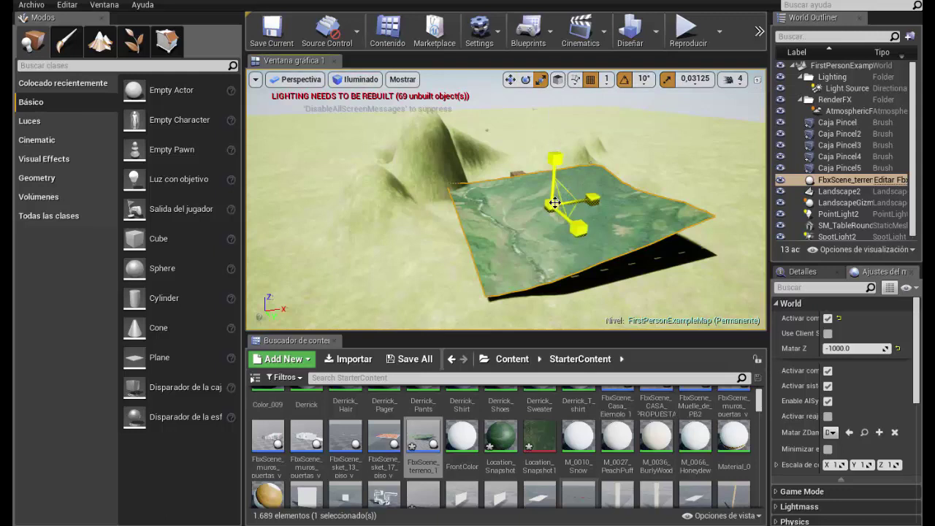
drag(555, 204, 690, 194)
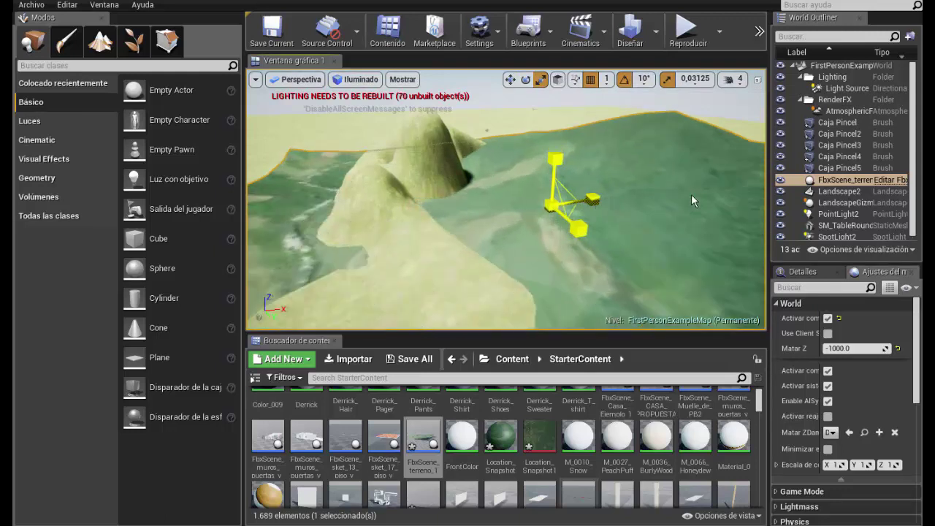
drag(691, 194, 532, 209)
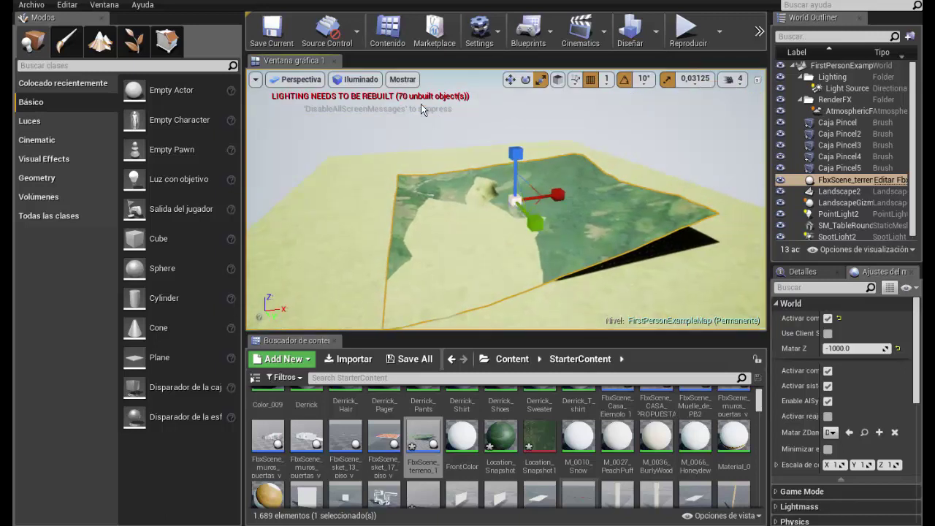
Move the enlarged terrain upward and toward the upper right, above the grass ground
click(510, 80)
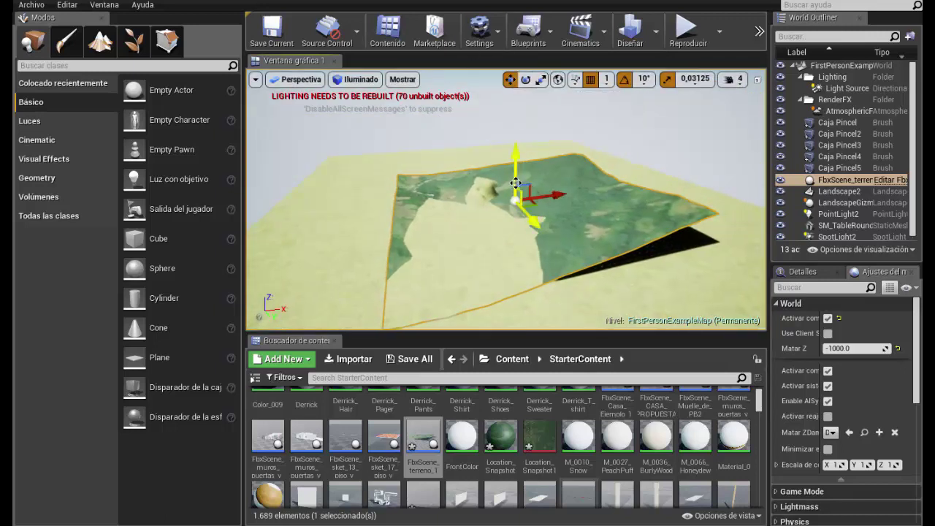
mouse_move(516, 182)
mouse_down()
mouse_move(516, 161)
mouse_move(519, 176)
mouse_up()
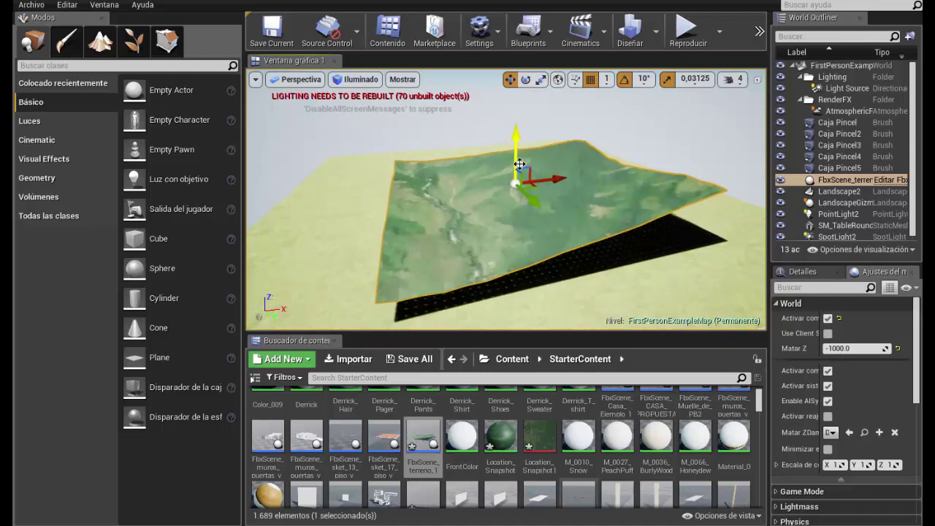
drag(502, 211, 578, 208)
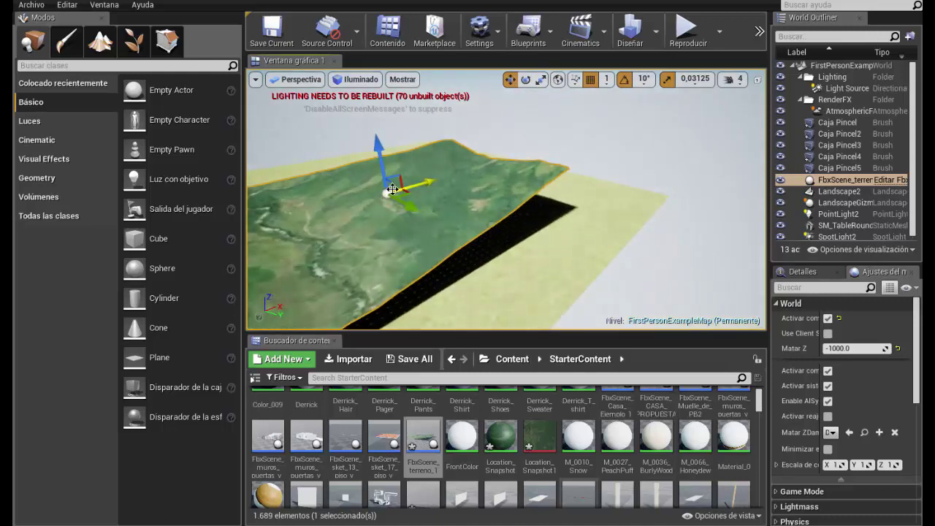
drag(413, 184, 590, 120)
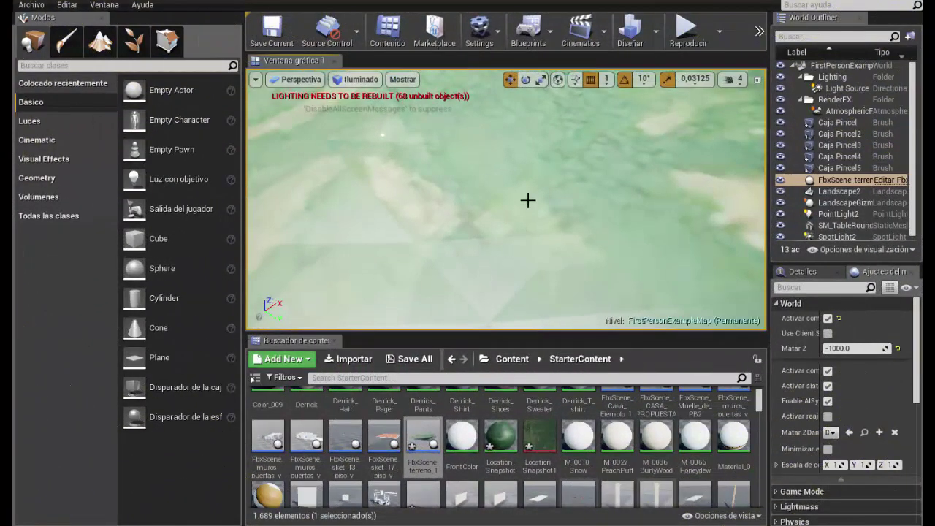
Play the level from a spot on the raised terrain, then stop the preview
right_click(527, 200)
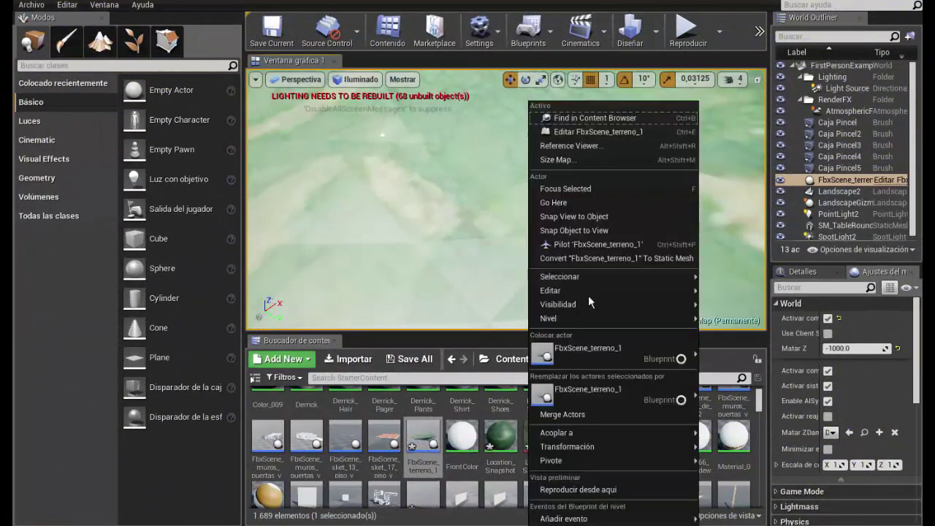
click(562, 331)
key(alt+p)
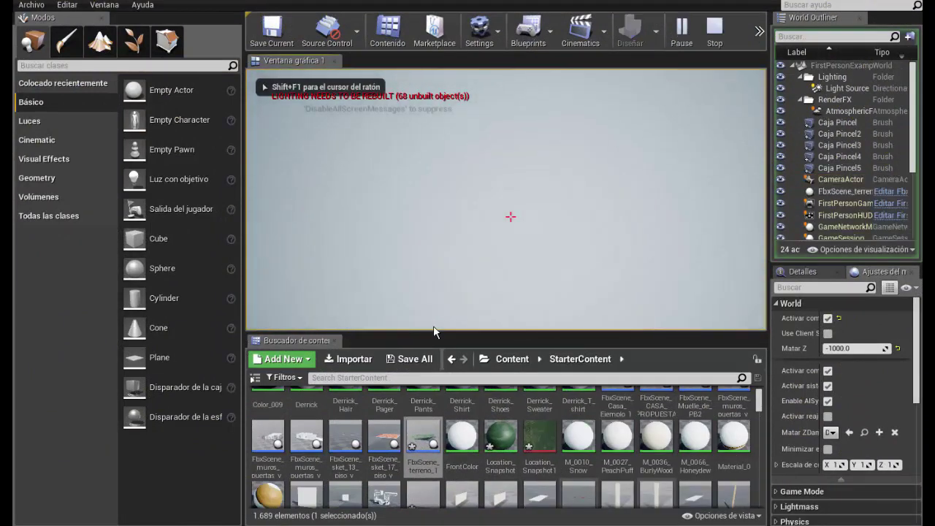
key(Escape)
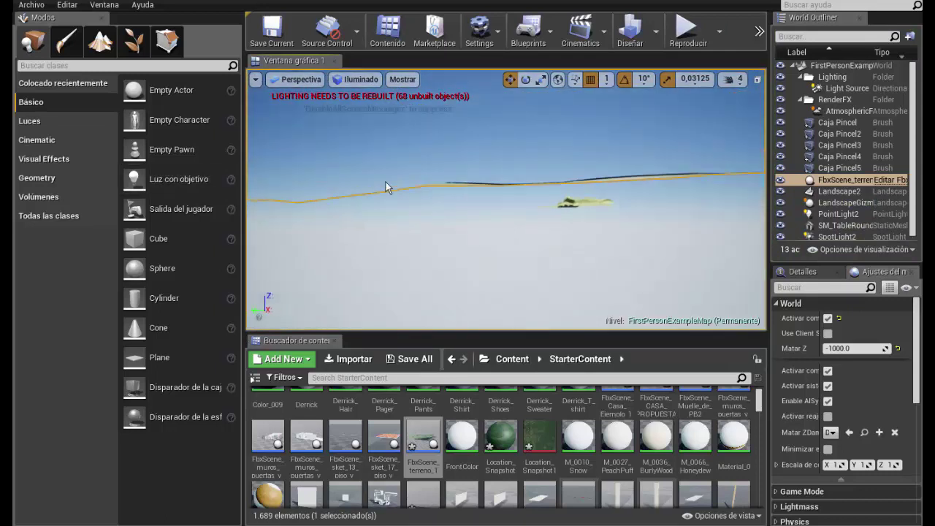
Move the editor camera in toward the terrain and tilt down to its edge
scroll(373, 171, up, 3)
scroll(395, 152, up, 2)
scroll(396, 151, up, 2)
scroll(438, 157, up, 2)
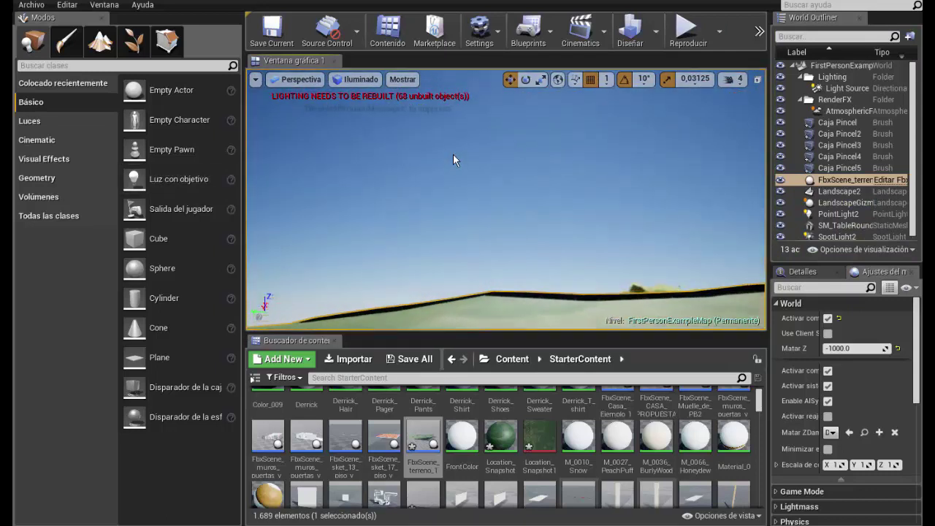
scroll(504, 164, up, 2)
scroll(505, 163, up, 2)
scroll(504, 163, up, 2)
scroll(488, 171, up, 1)
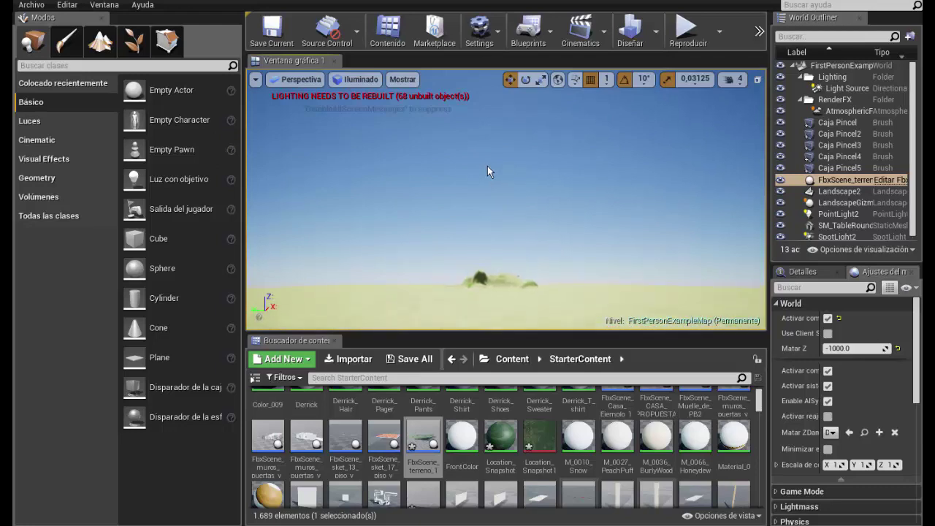
mouse_move(487, 171)
right_down()
mouse_move(766, 253)
mouse_move(811, 258)
mouse_move(865, 234)
mouse_move(828, 252)
mouse_move(845, 244)
right_up()
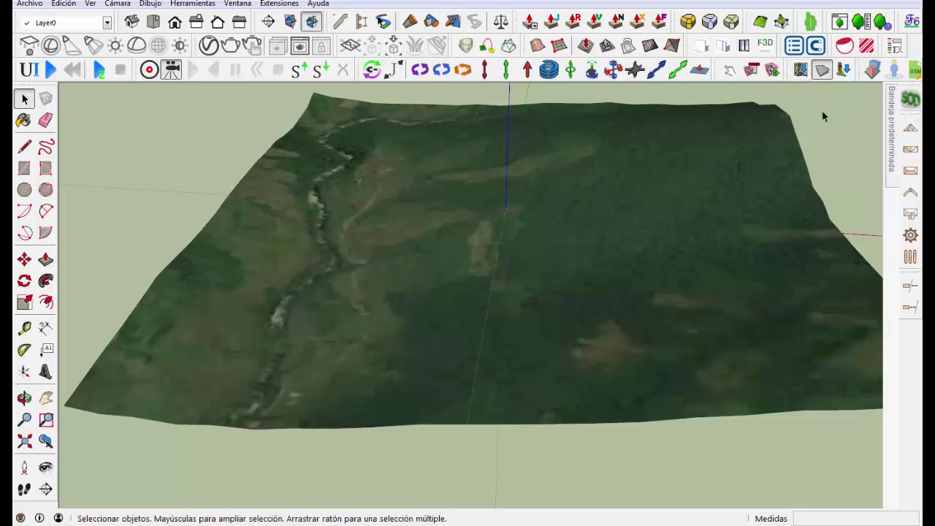
Select the geolocated terrain model and open its context menu
click(640, 194)
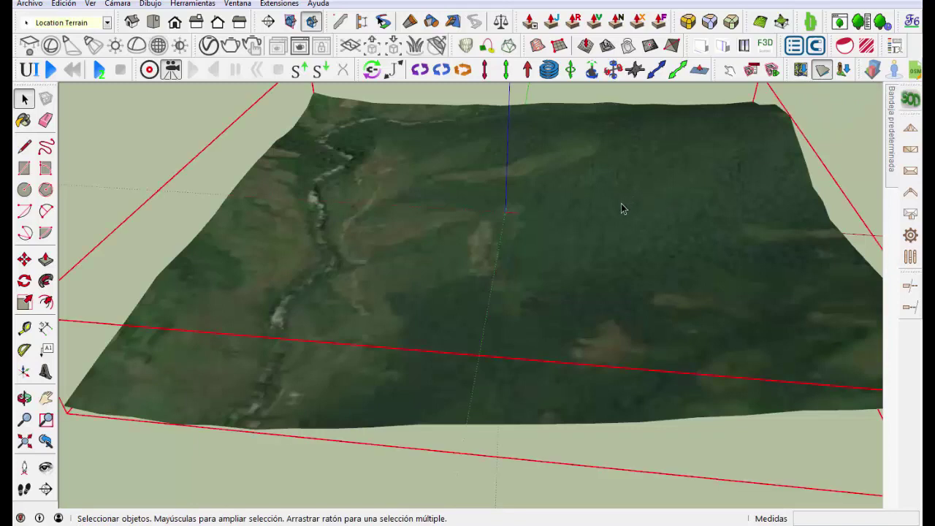
right_click(680, 221)
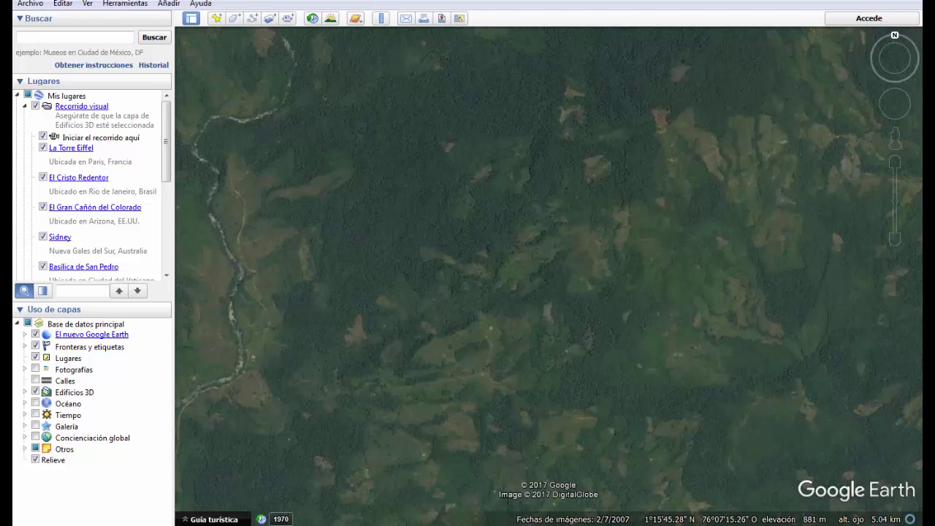
Bring up Google Earth Pro's satellite view of the forested river valley
mouse_move(656, 525)
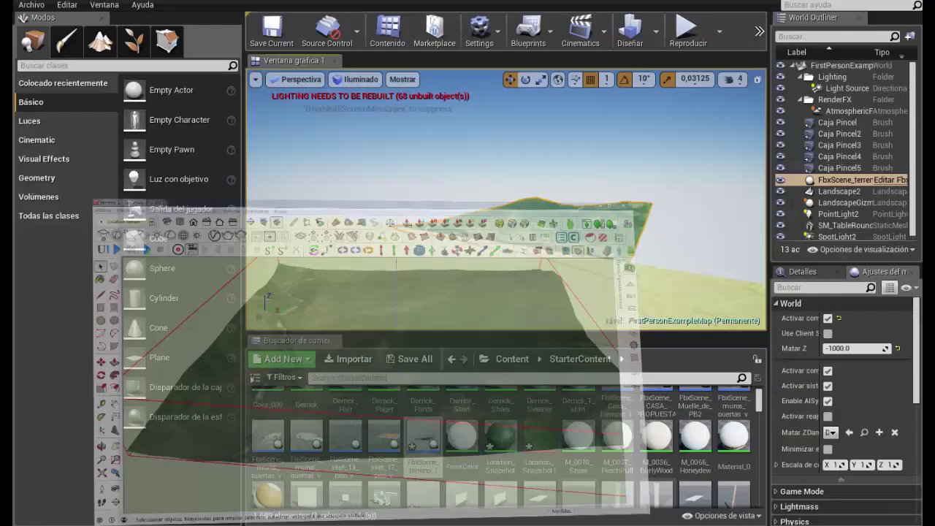
mouse_move(527, 255)
mouse_down()
mouse_move(489, 235)
mouse_move(389, 314)
mouse_move(323, 298)
mouse_up()
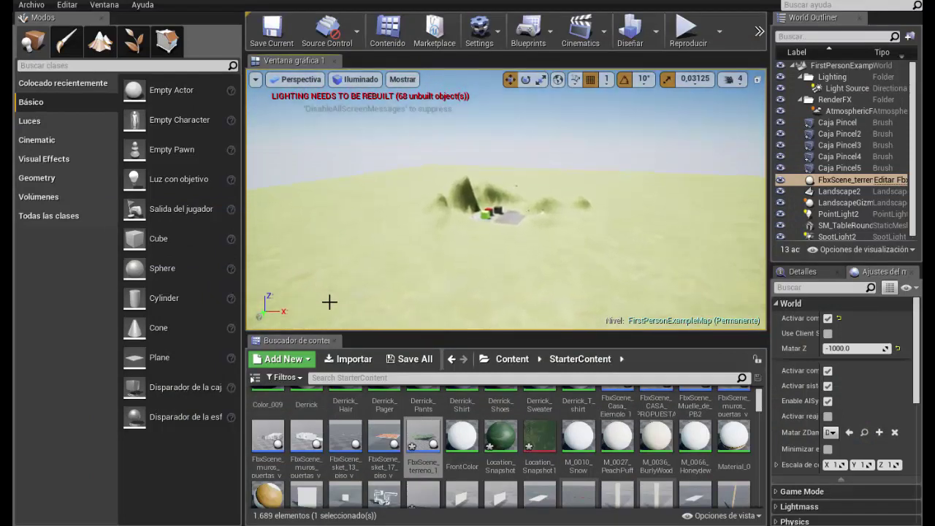
mouse_move(329, 302)
mouse_down()
mouse_move(319, 318)
mouse_move(316, 296)
mouse_up()
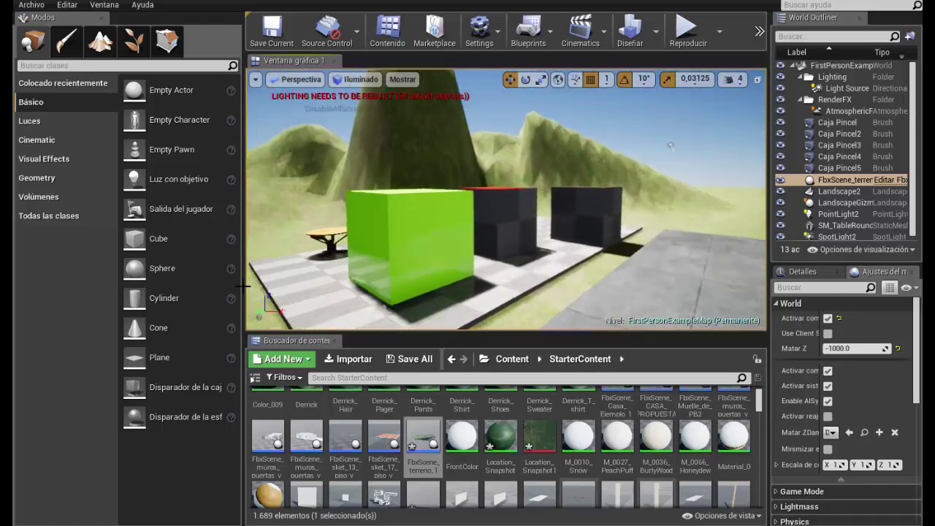
drag(316, 295, 617, 247)
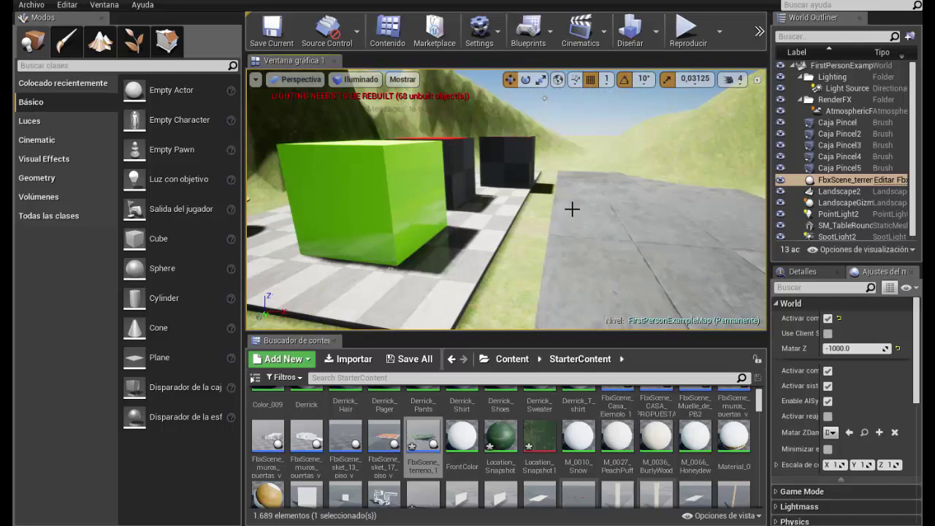
mouse_move(558, 198)
mouse_down()
mouse_move(452, 186)
mouse_move(586, 193)
mouse_up()
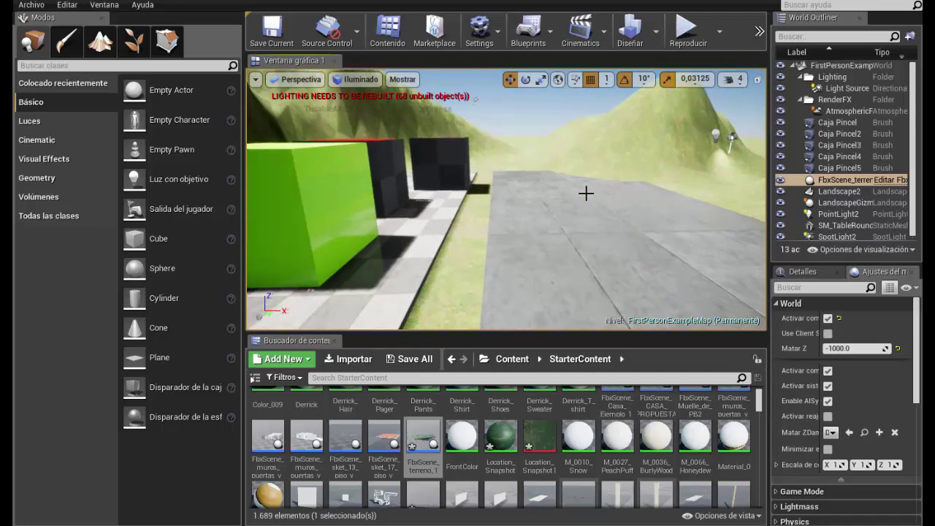
mouse_move(586, 192)
mouse_down()
mouse_move(448, 171)
mouse_move(503, 201)
mouse_move(670, 195)
mouse_up()
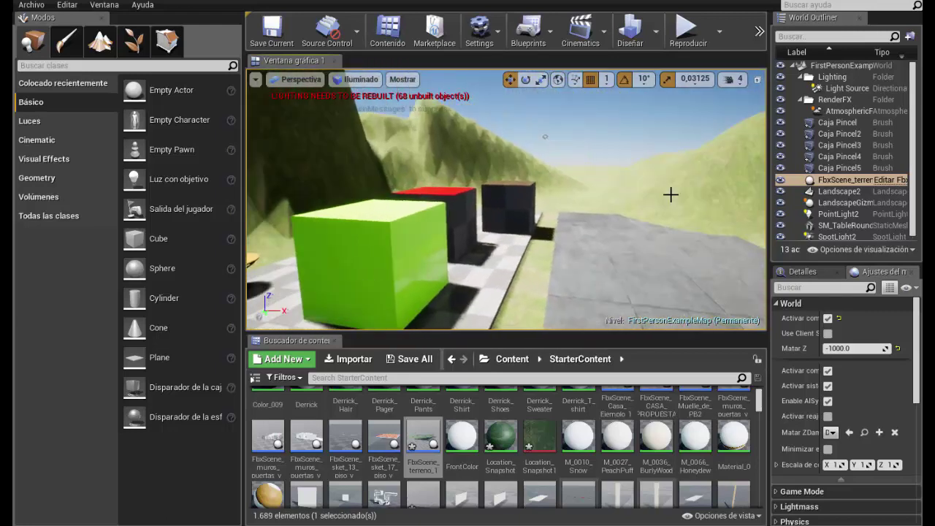
mouse_move(625, 200)
mouse_down()
mouse_move(642, 198)
mouse_move(591, 220)
mouse_move(703, 218)
mouse_up()
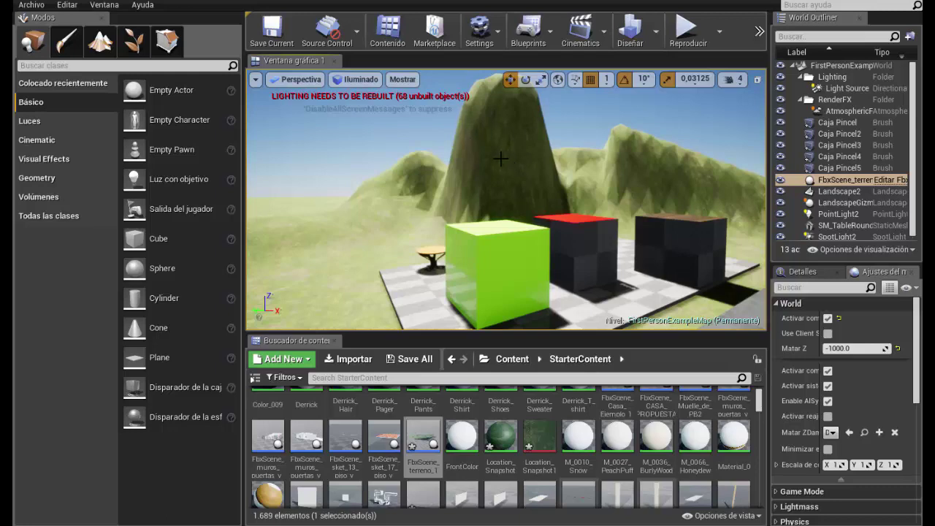
drag(562, 190, 630, 261)
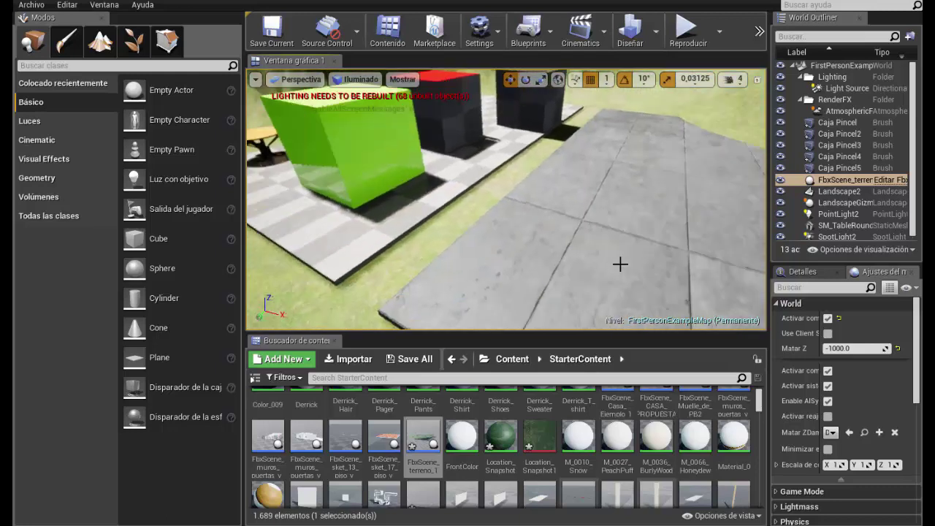
right_drag(630, 261, 692, 208)
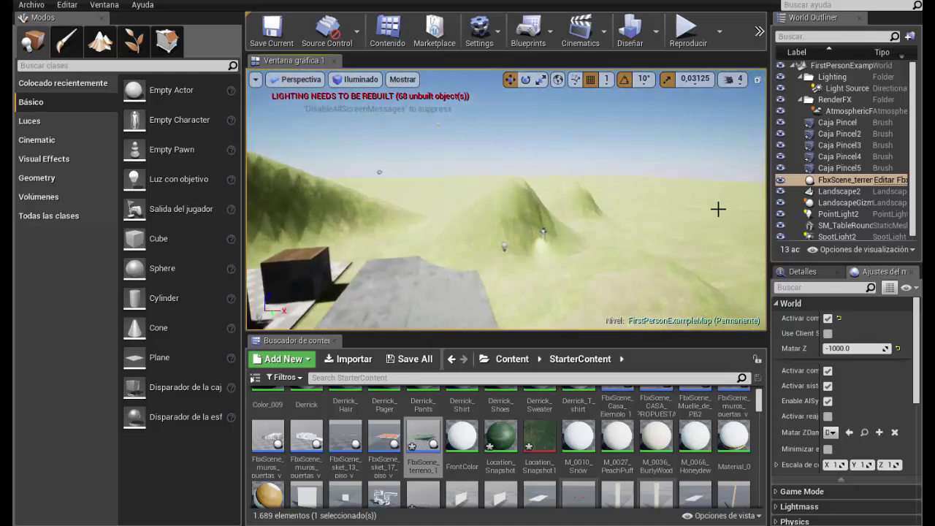